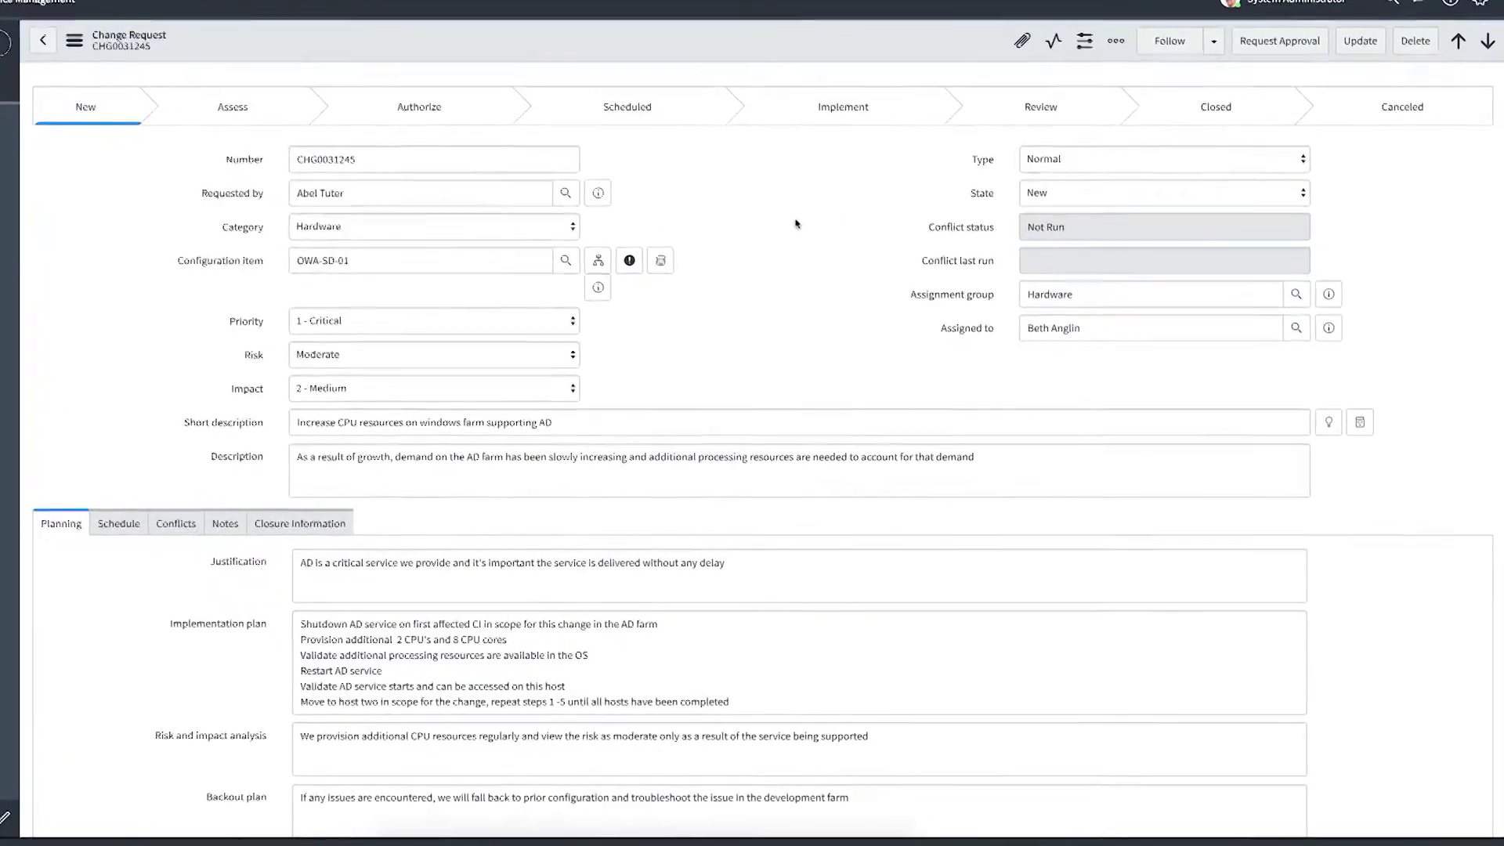
Add the Windows server Server-WS12 to the change request's affected CIs
{"action": "scroll", "coordinate": [793, 219], "scroll_direction": "down", "scroll_amount": 2}
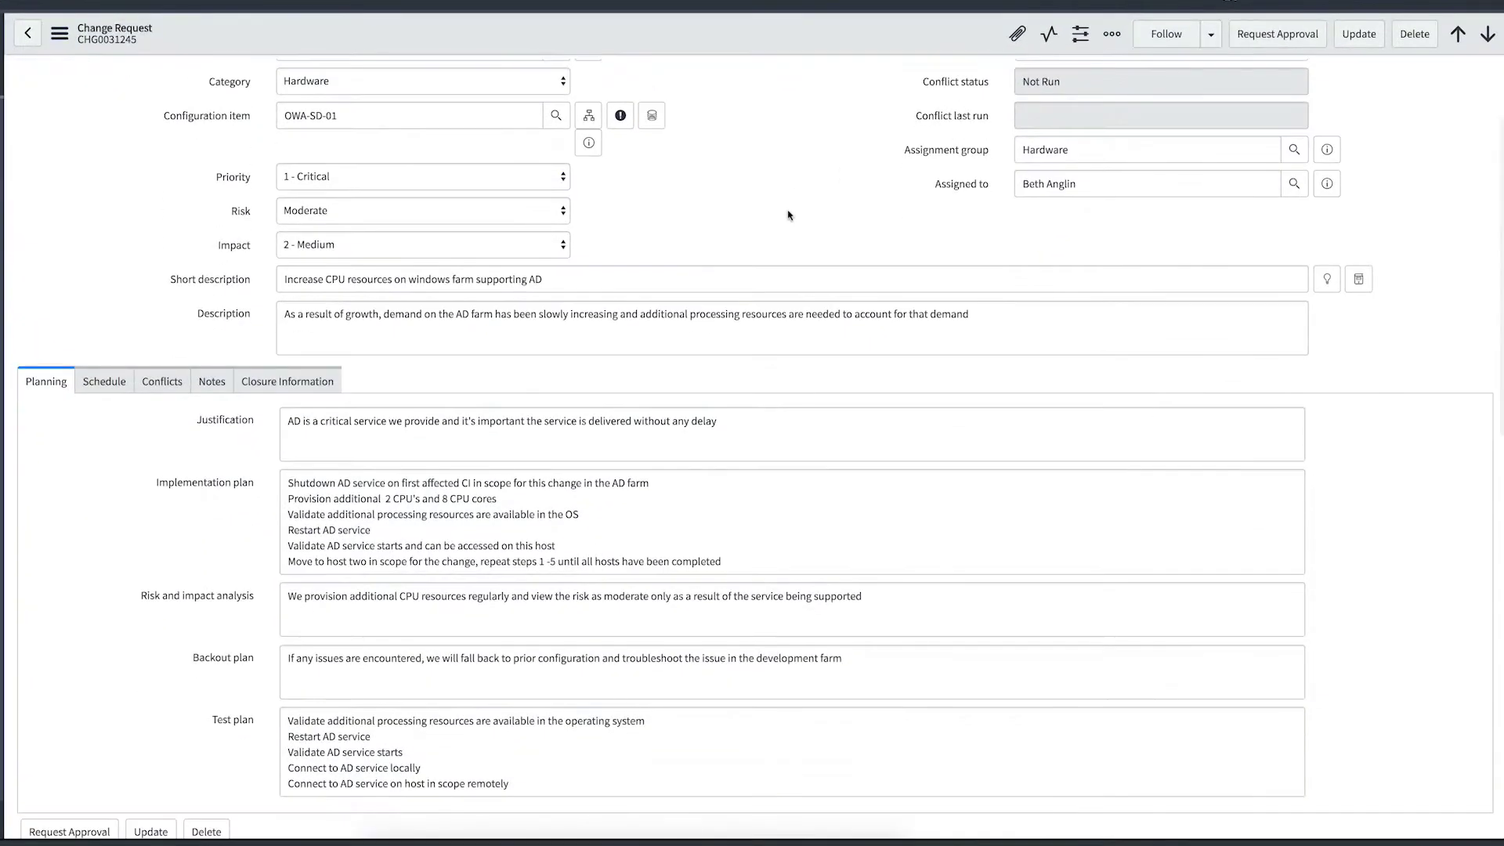
{"action": "scroll", "coordinate": [788, 216], "scroll_direction": "down", "scroll_amount": 2}
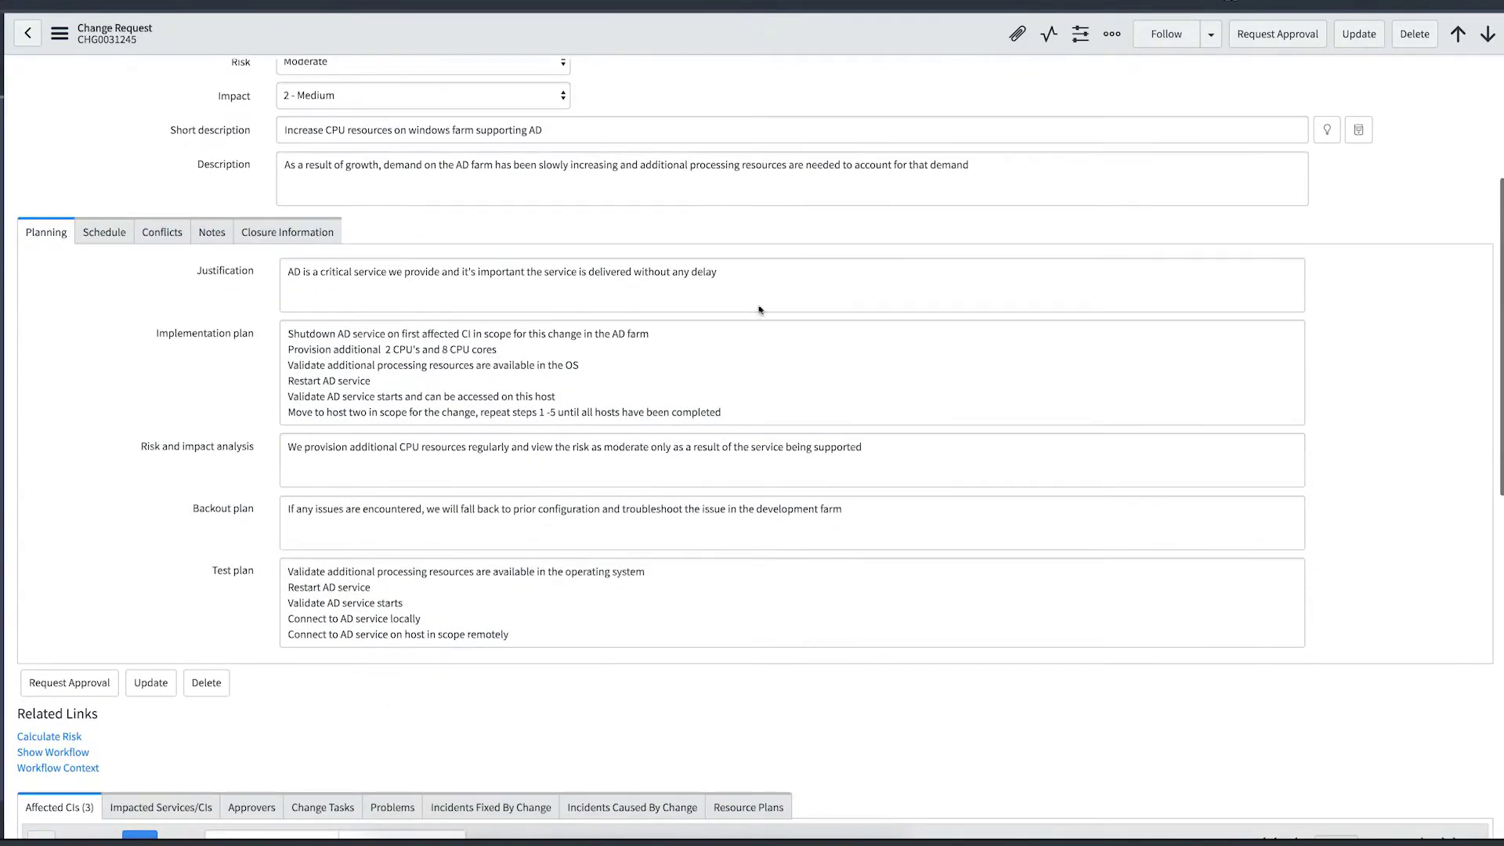
{"action": "scroll", "coordinate": [745, 323], "scroll_direction": "down", "scroll_amount": 2}
{"action": "scroll", "coordinate": [745, 324], "scroll_direction": "down", "scroll_amount": 2}
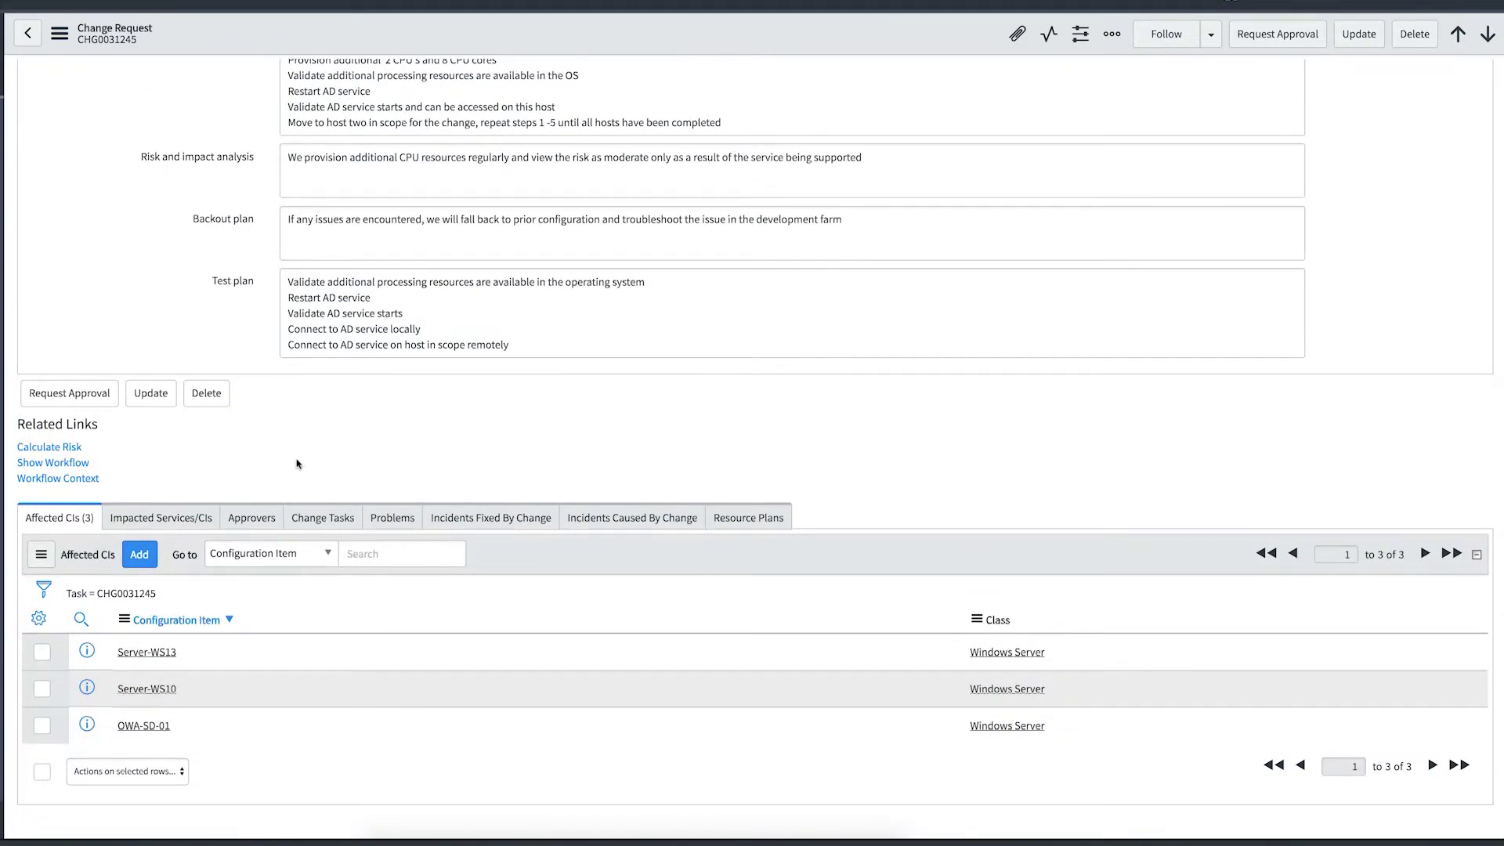
{"action": "scroll", "coordinate": [236, 452], "scroll_direction": "down", "scroll_amount": 1}
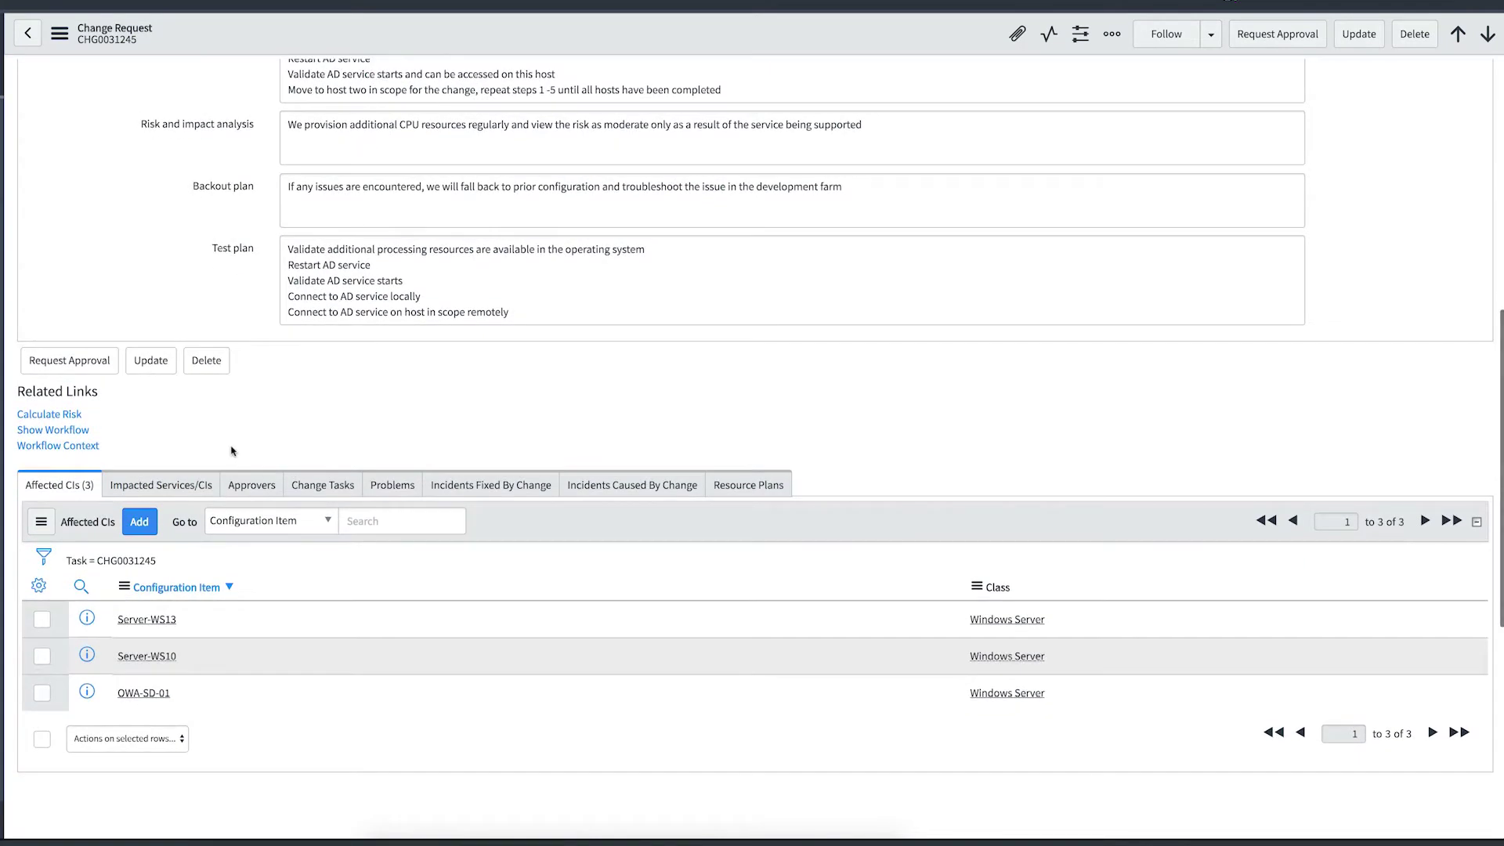
{"action": "left_click", "coordinate": [127, 521]}
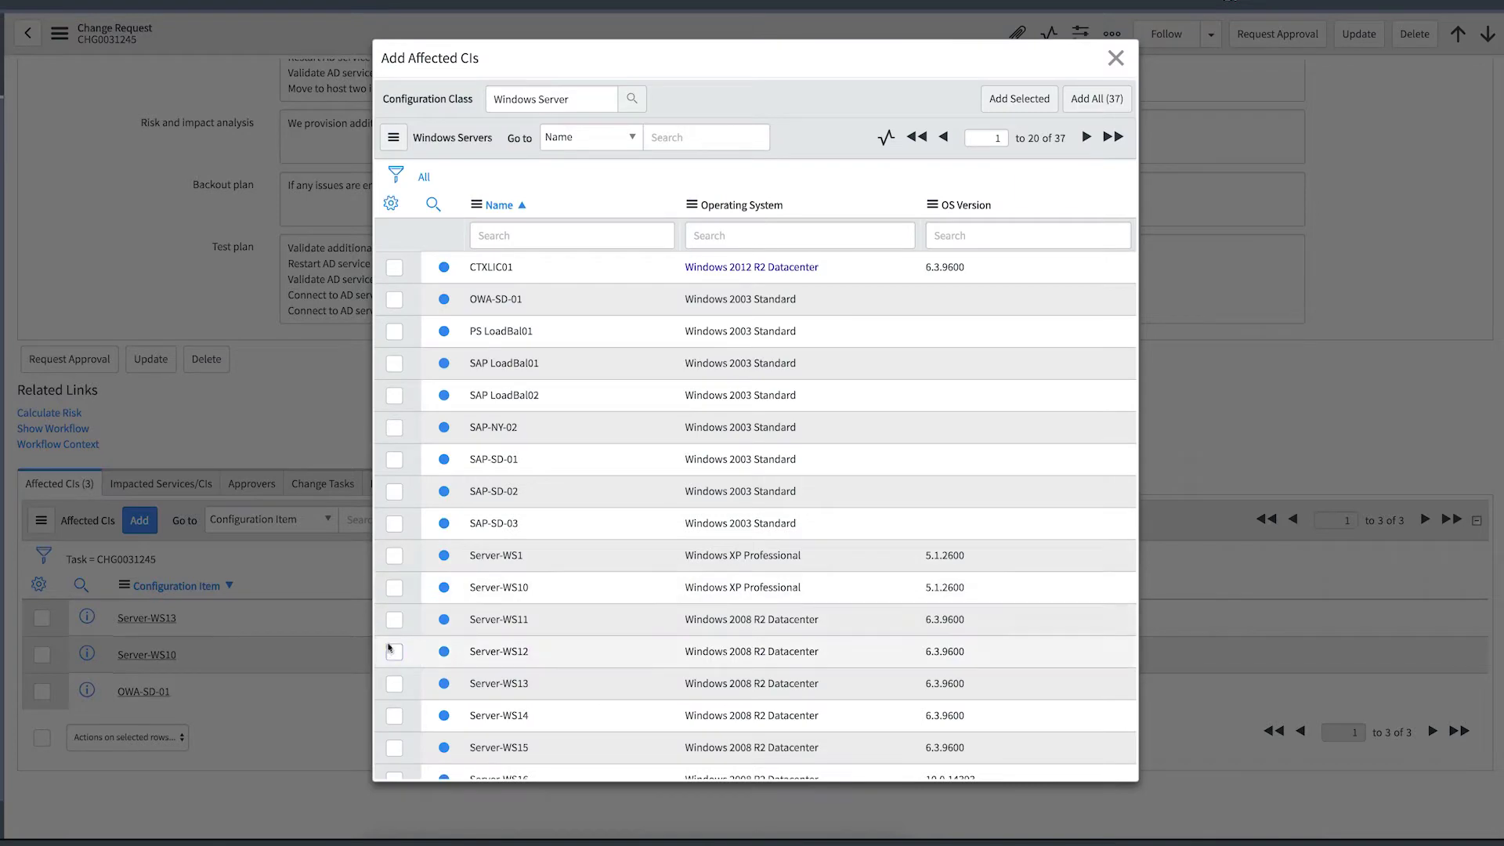
{"action": "left_click", "coordinate": [393, 651]}
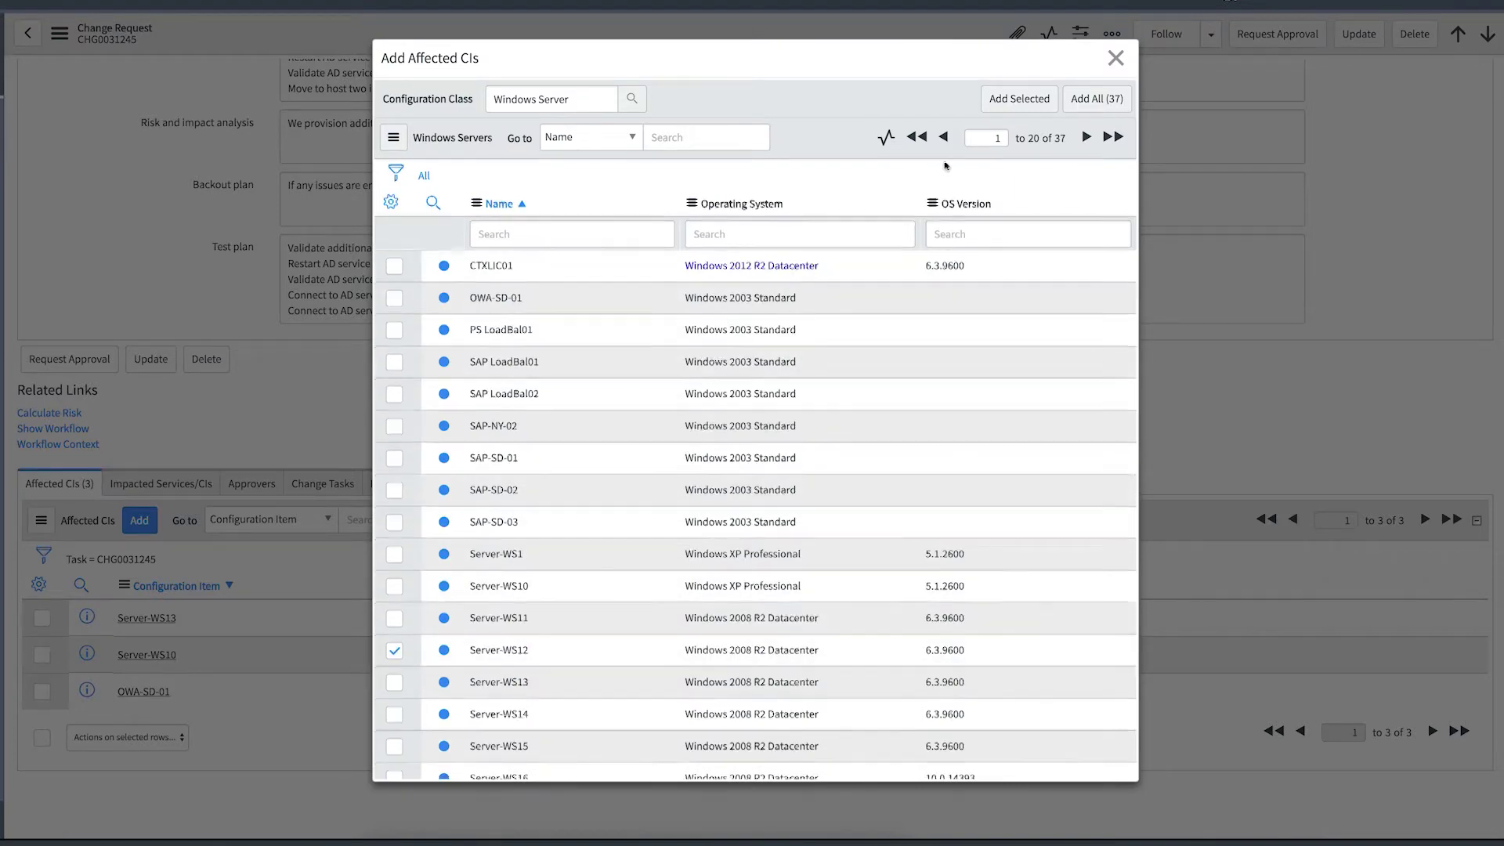
{"action": "left_click", "coordinate": [1007, 110]}
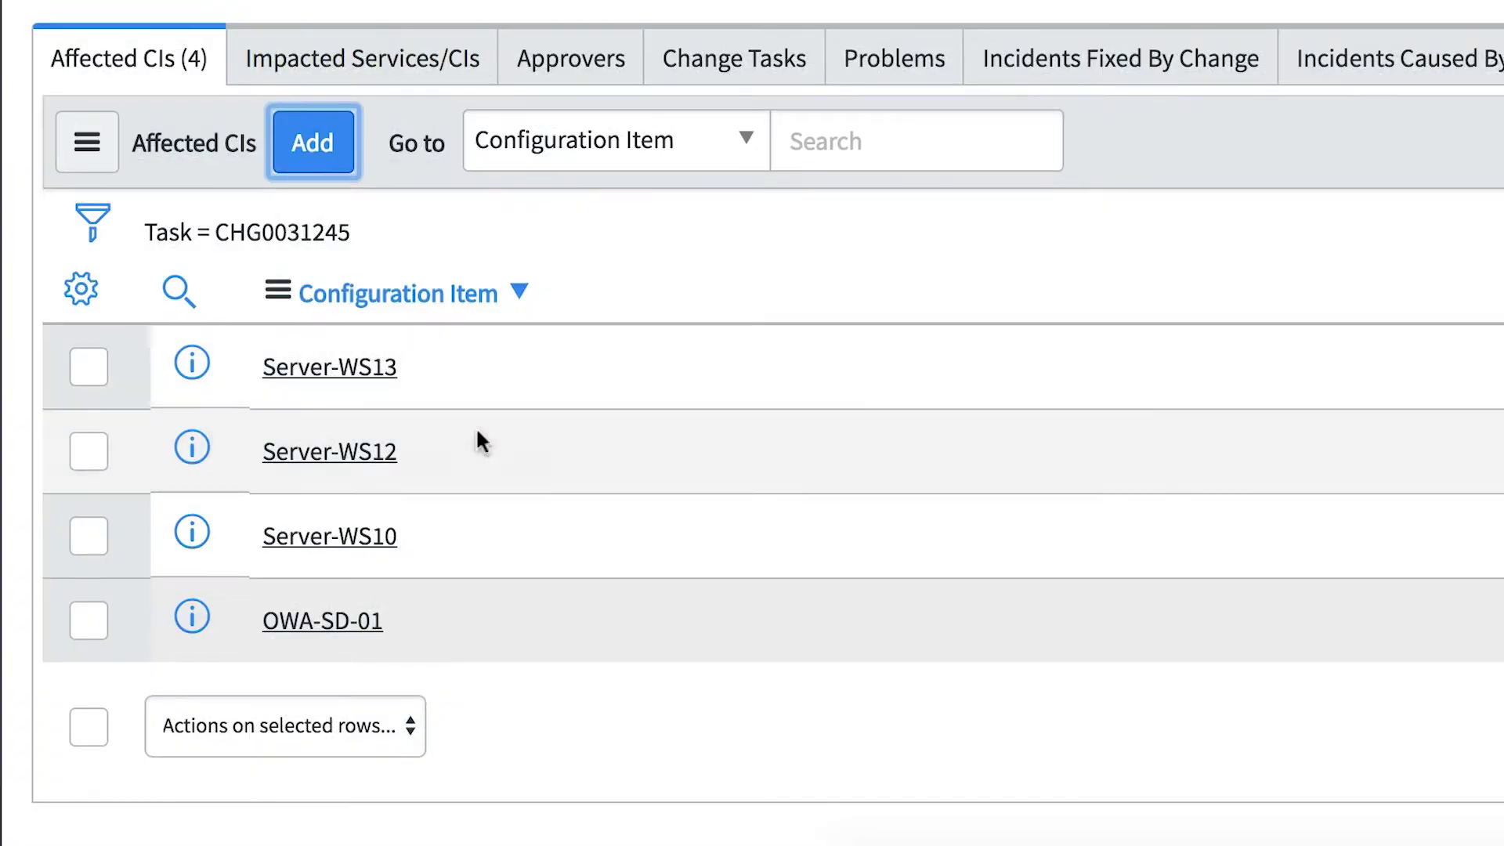
Create a proposed change for the affected CI Server-WS12 with a CPU core count of 4, and save it
{"action": "right_click", "coordinate": [363, 467]}
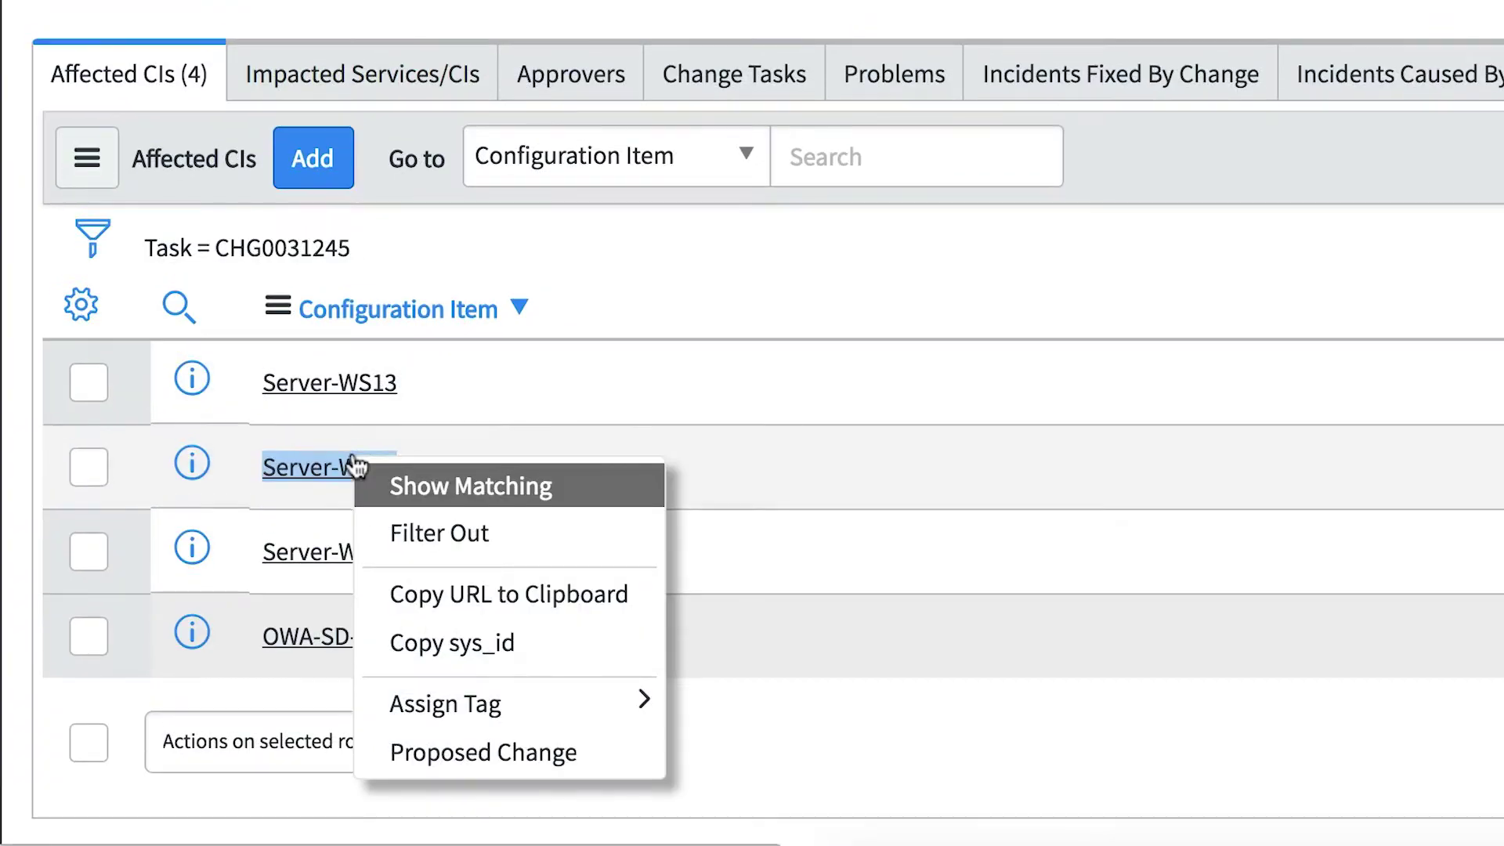
{"action": "left_click", "coordinate": [498, 736]}
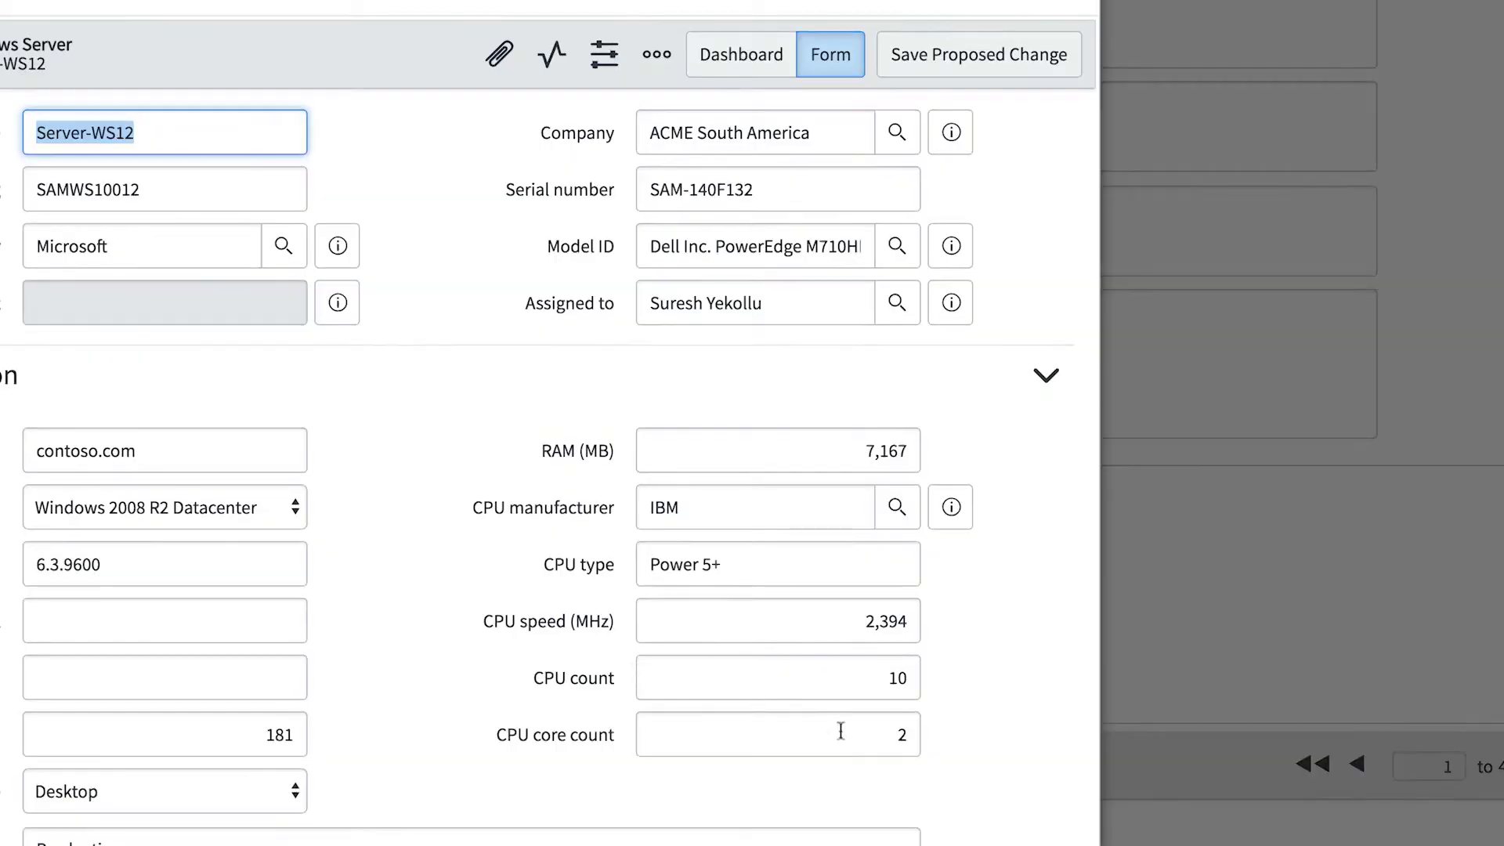
{"action": "left_click", "coordinate": [982, 506]}
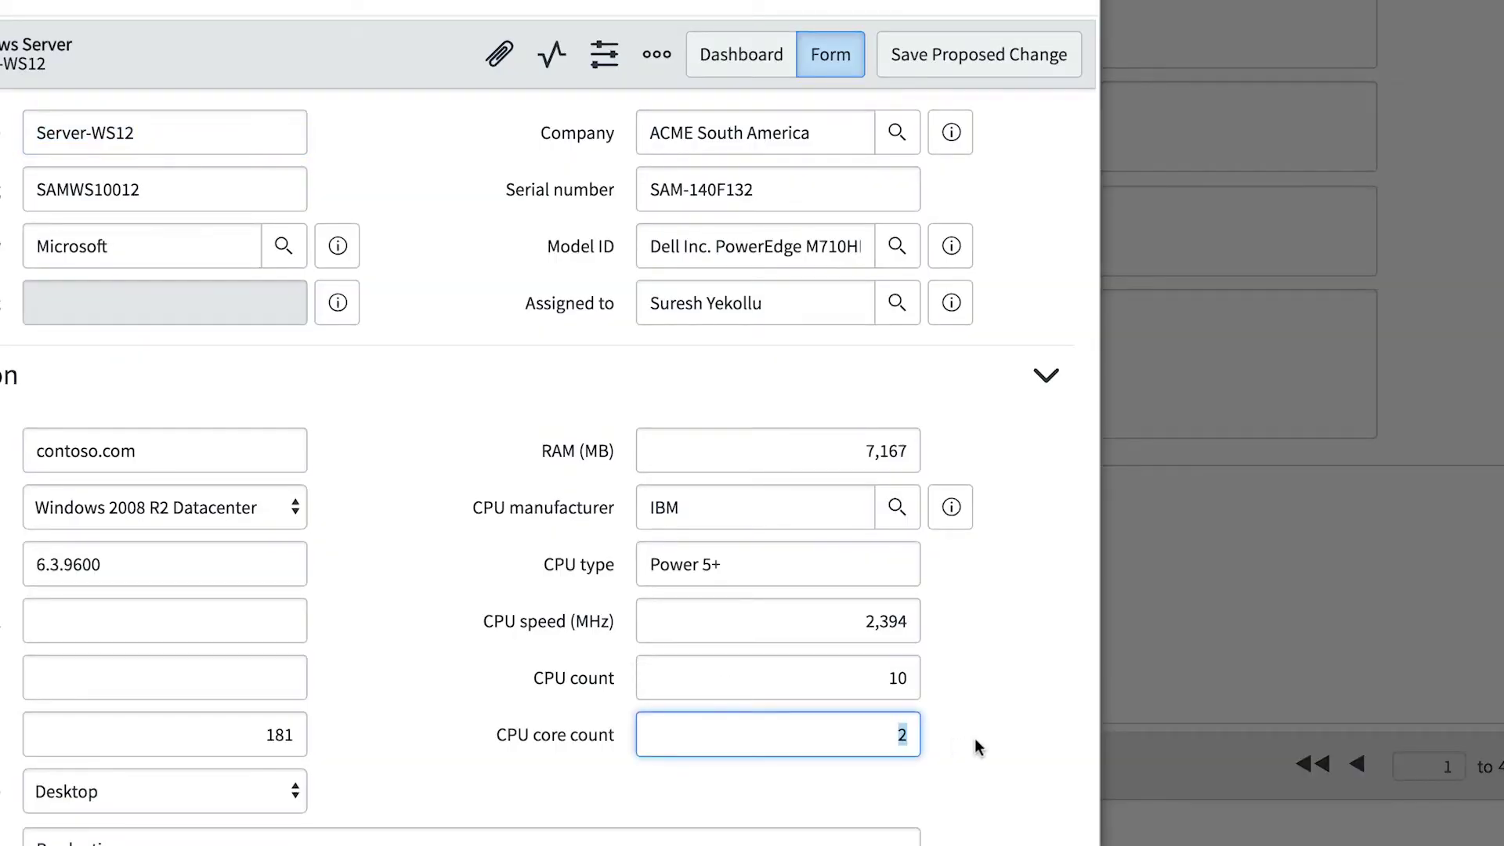
{"action": "type", "text": "4"}
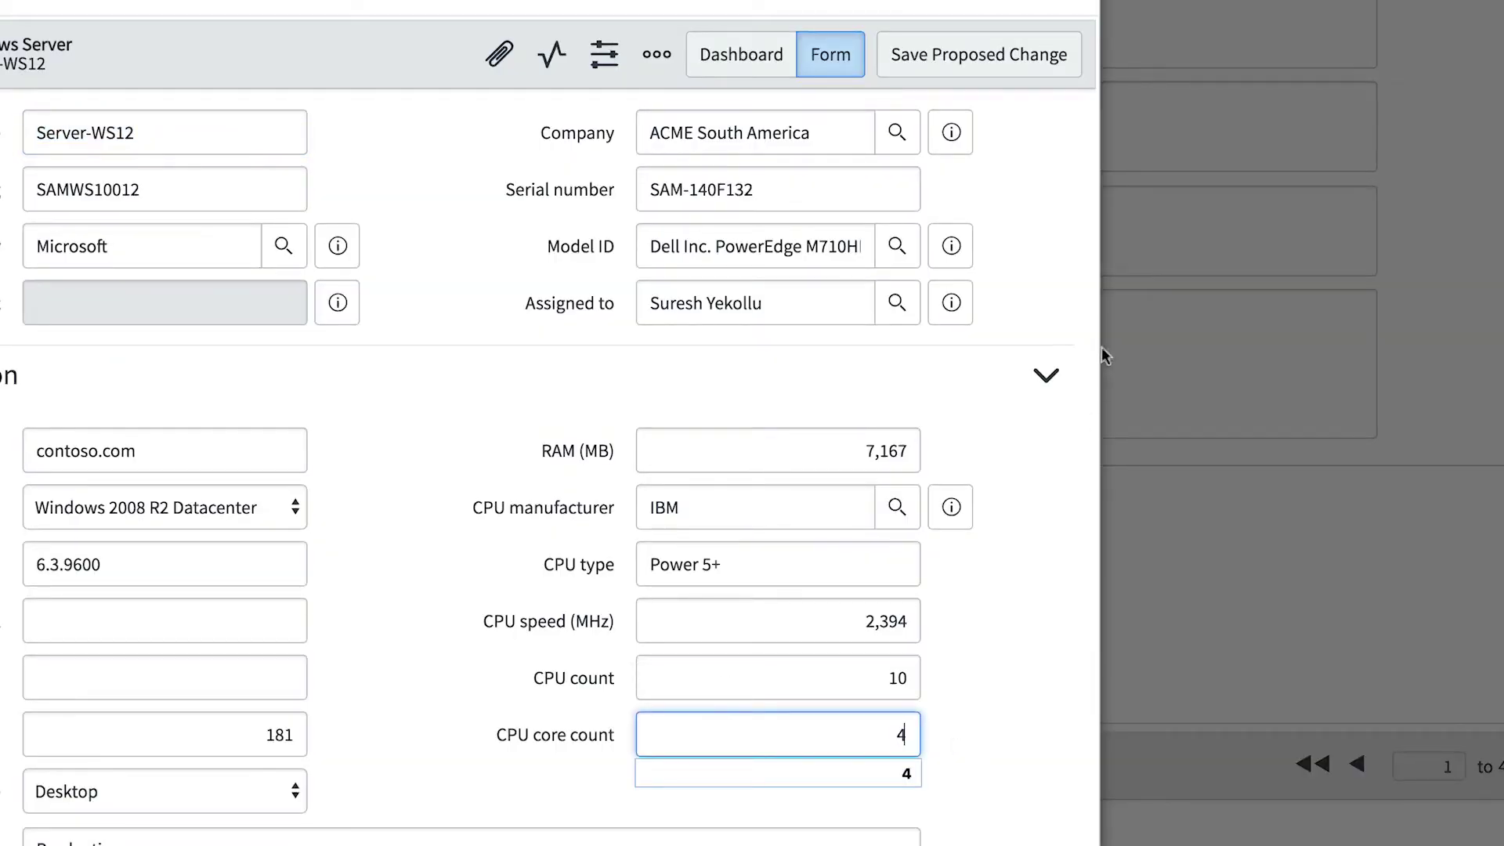
{"action": "triple_click", "coordinate": [1043, 188]}
{"action": "left_click", "coordinate": [1006, 73]}
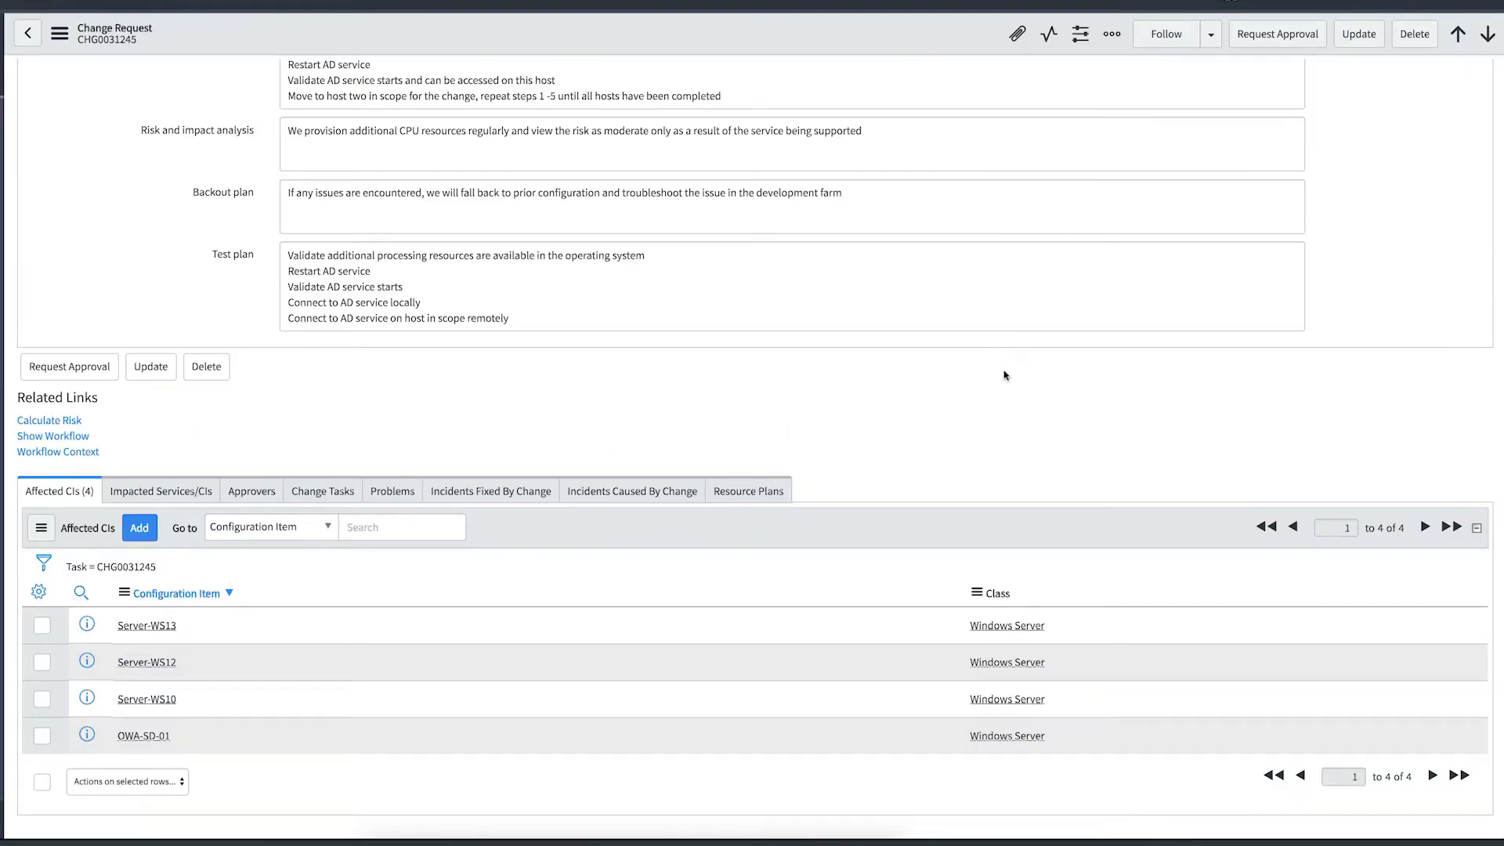
Move the change request's state to Assess
{"action": "scroll", "coordinate": [1004, 376], "scroll_direction": "up", "scroll_amount": 4}
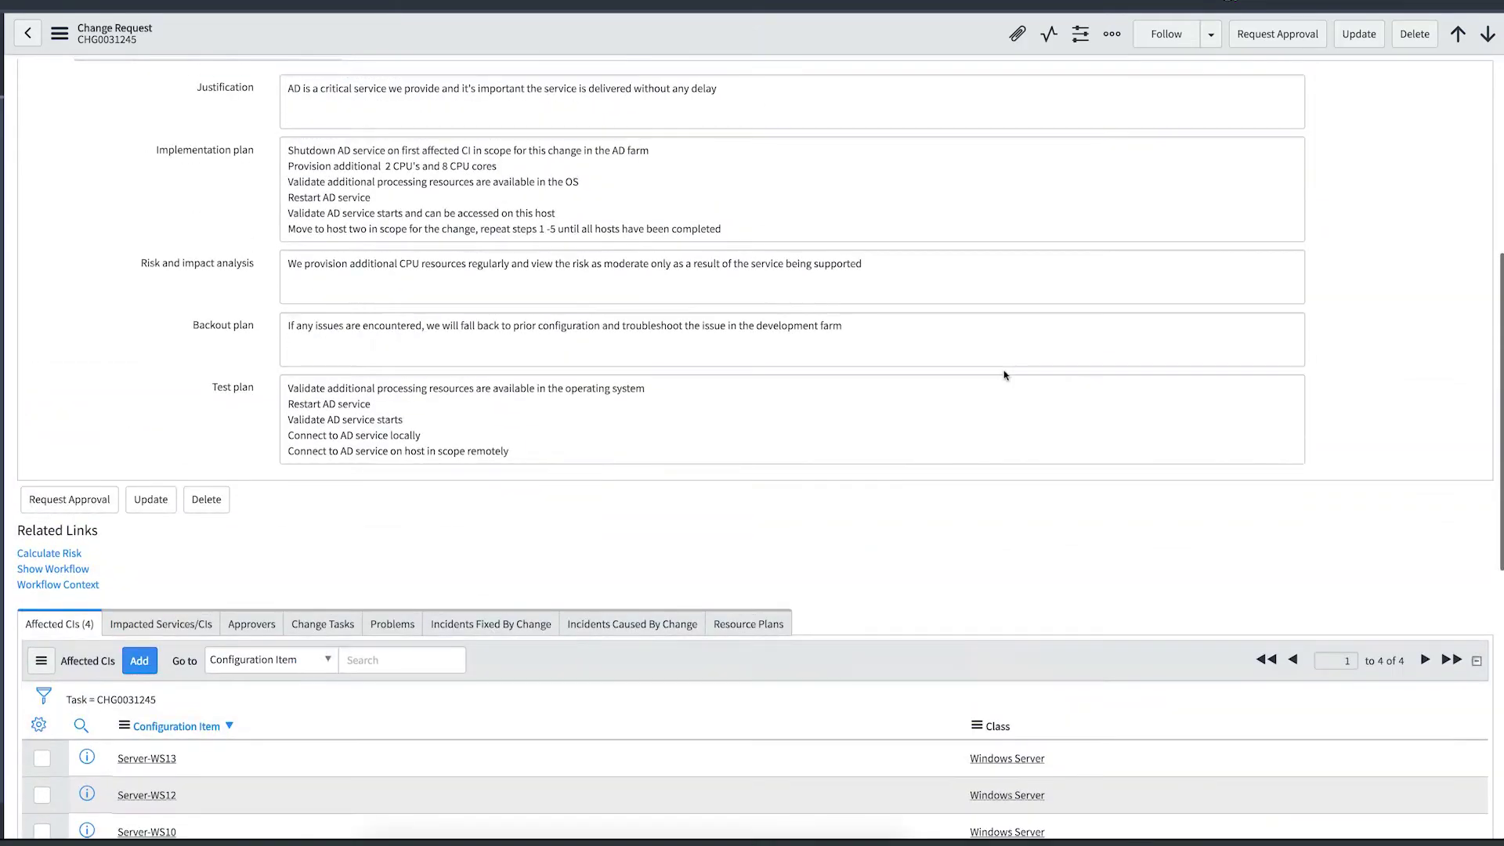
{"action": "scroll", "coordinate": [1003, 370], "scroll_direction": "up", "scroll_amount": 5}
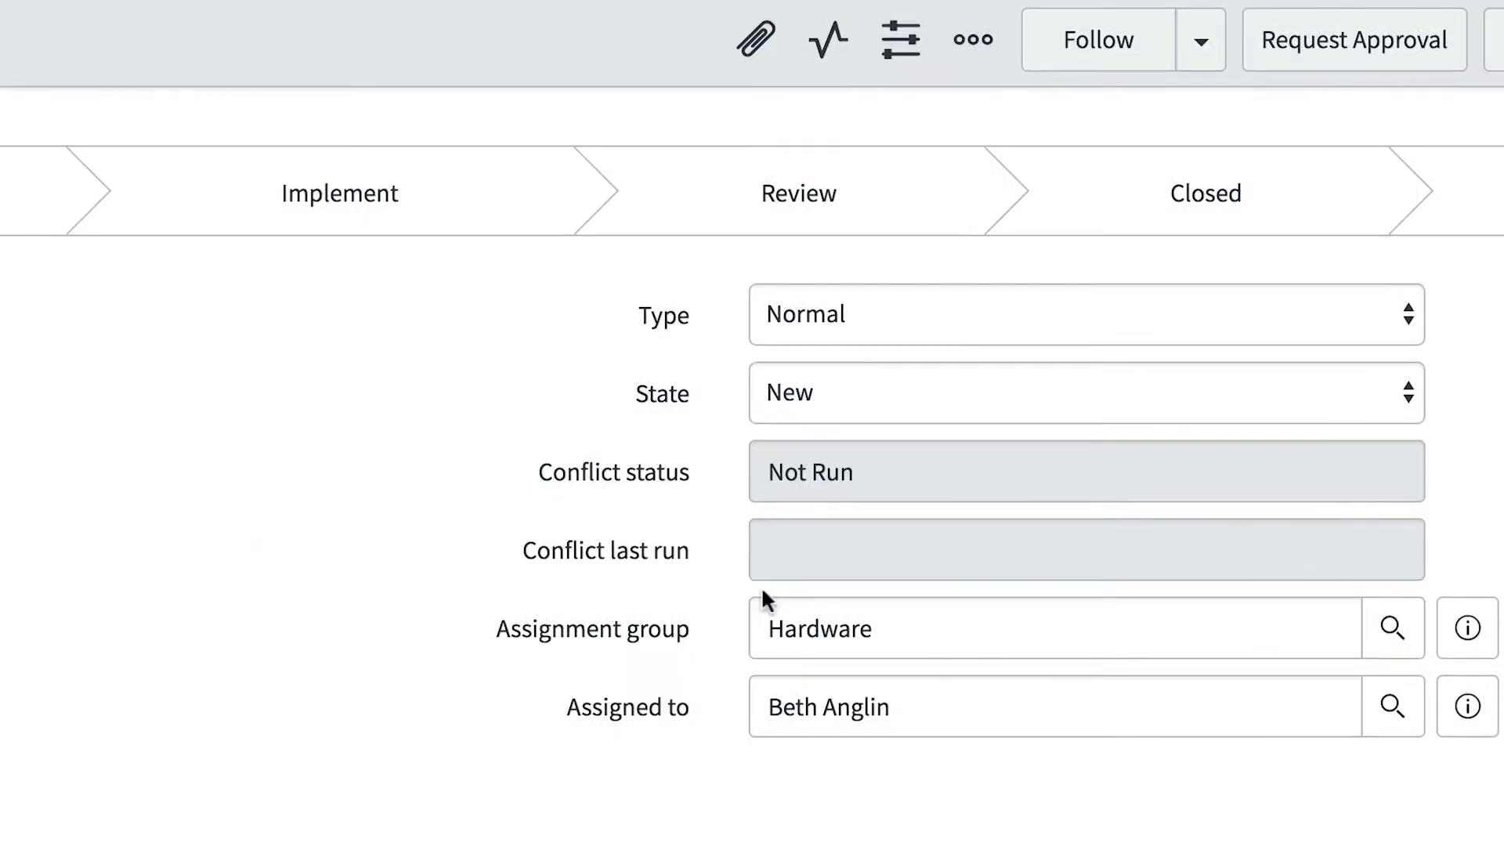
{"action": "left_click", "coordinate": [810, 399]}
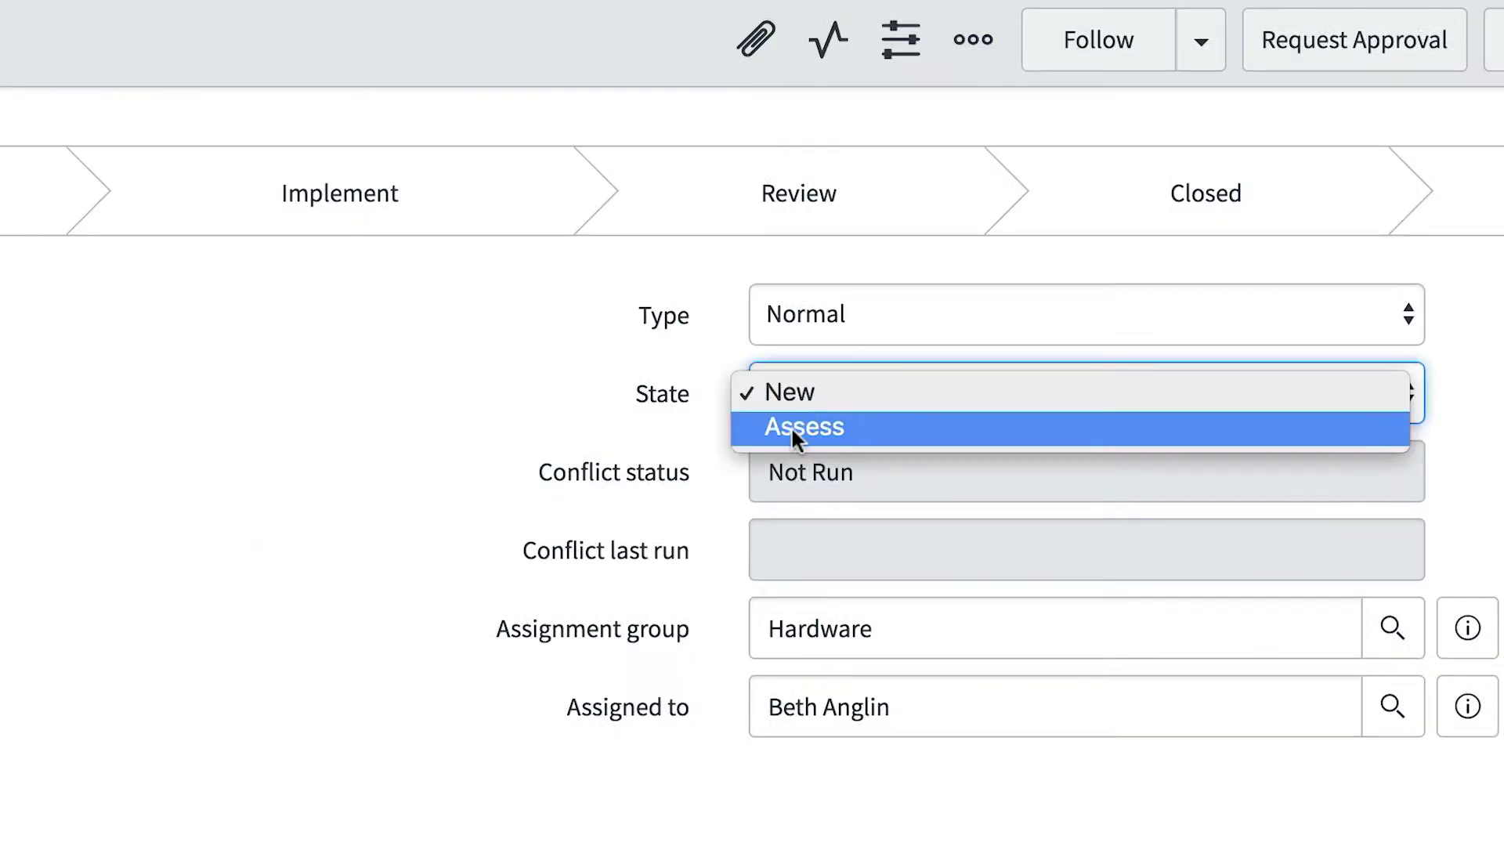
{"action": "left_click", "coordinate": [791, 426]}
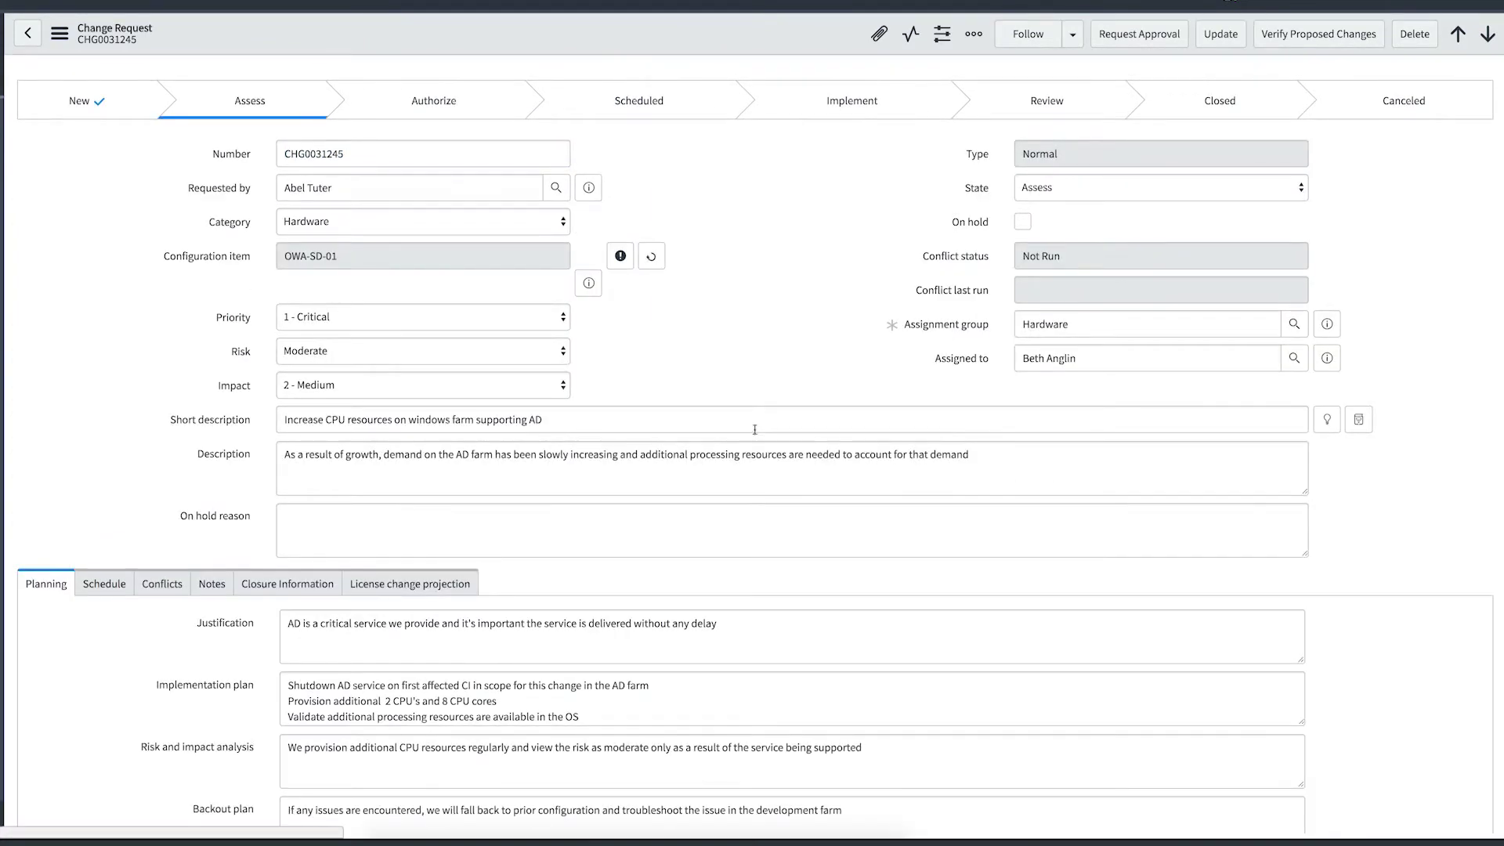
Examine the change request's license change projection, including spend change and impacted installs for each affected CI
{"action": "left_click", "coordinate": [460, 523]}
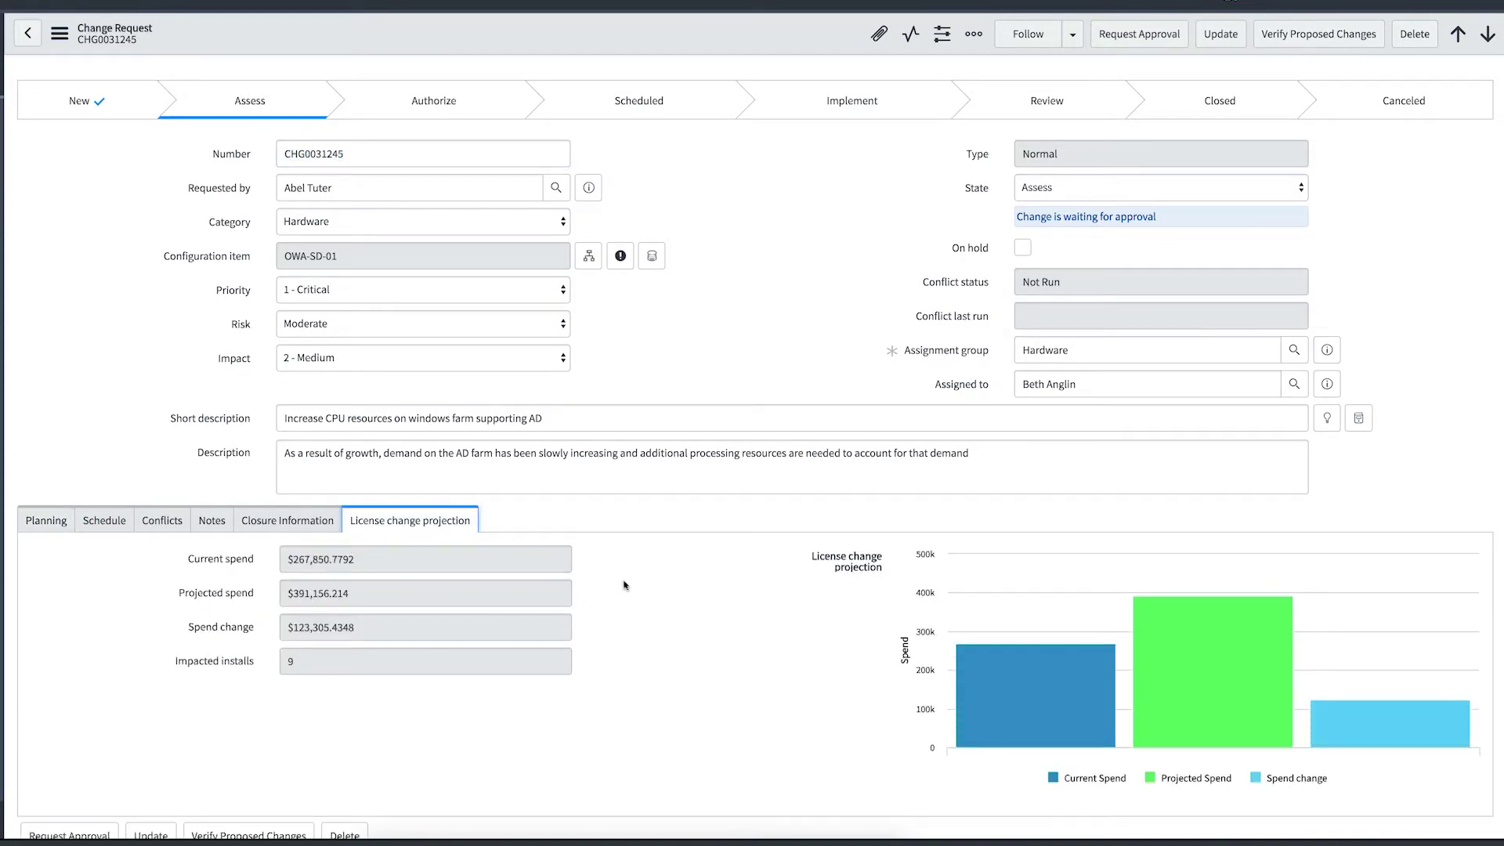
{"action": "scroll", "coordinate": [624, 585], "scroll_direction": "down", "scroll_amount": 2}
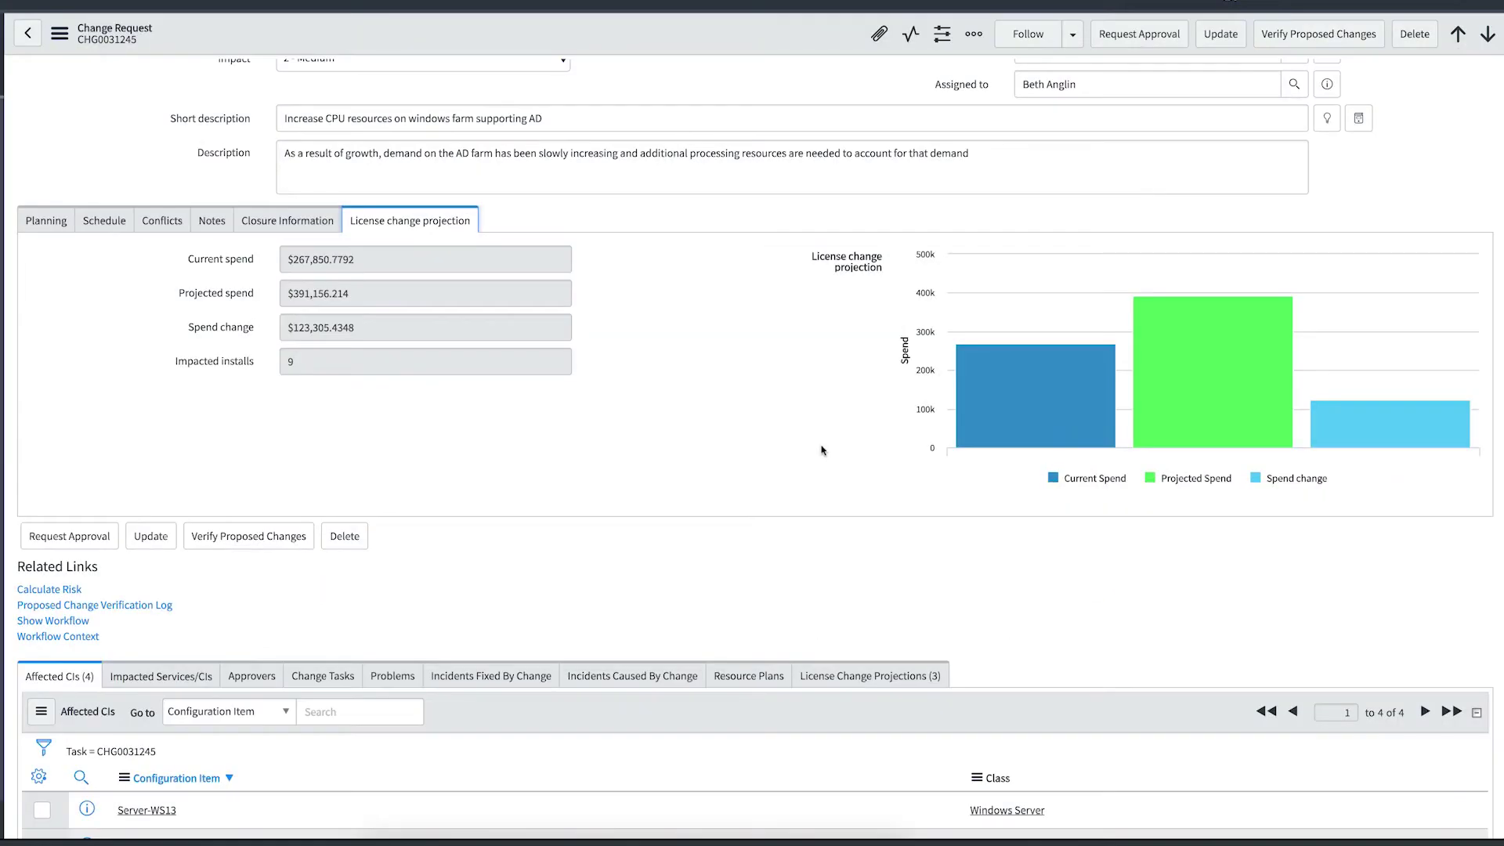
{"action": "scroll", "coordinate": [821, 450], "scroll_direction": "down", "scroll_amount": 1}
{"action": "left_click", "coordinate": [848, 593]}
{"action": "scroll", "coordinate": [658, 504], "scroll_direction": "down", "scroll_amount": 1}
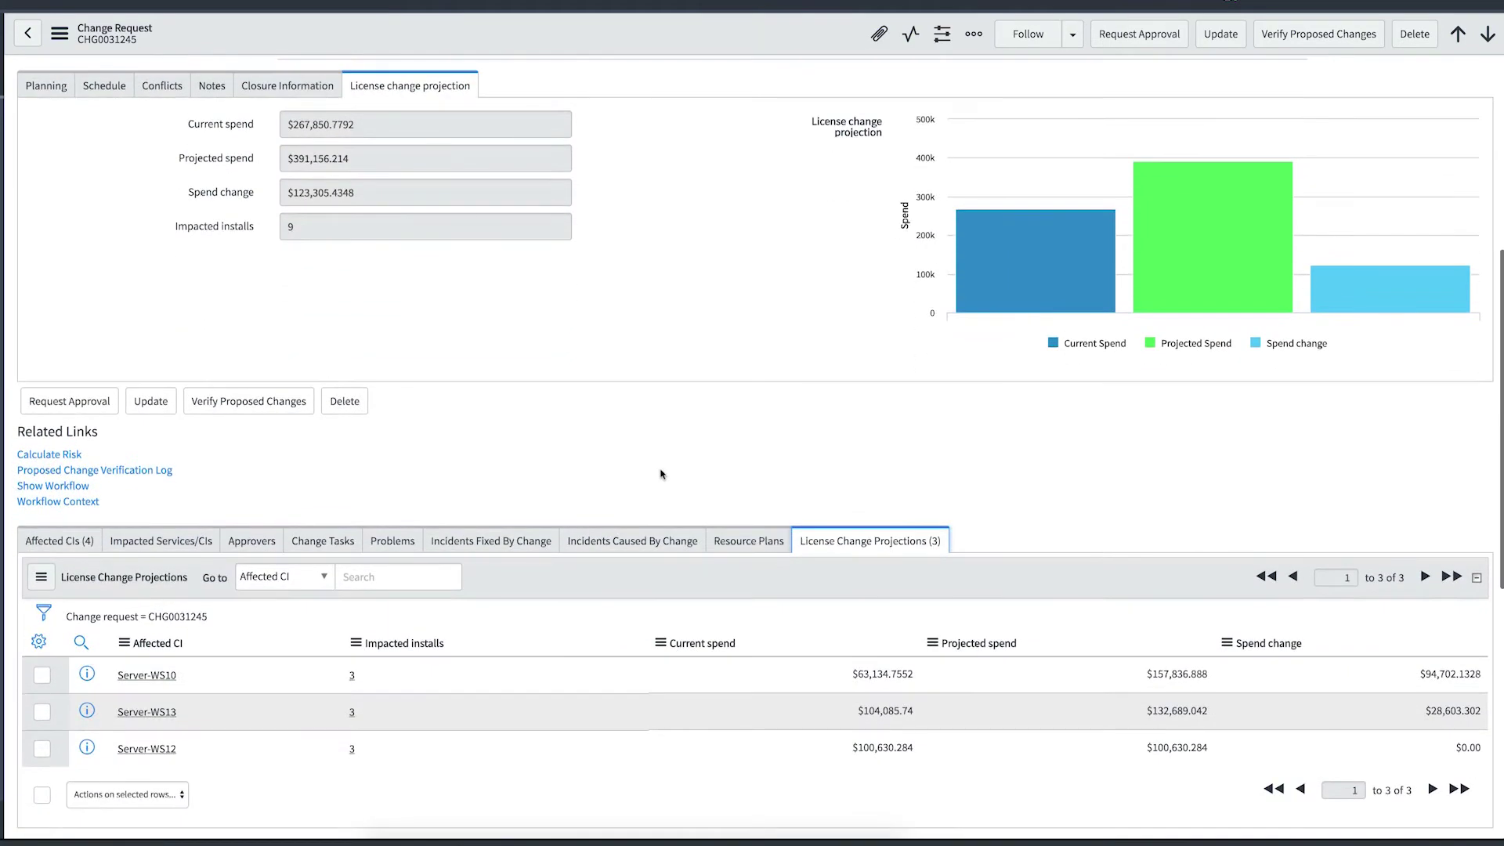
{"action": "scroll", "coordinate": [661, 474], "scroll_direction": "down", "scroll_amount": 1}
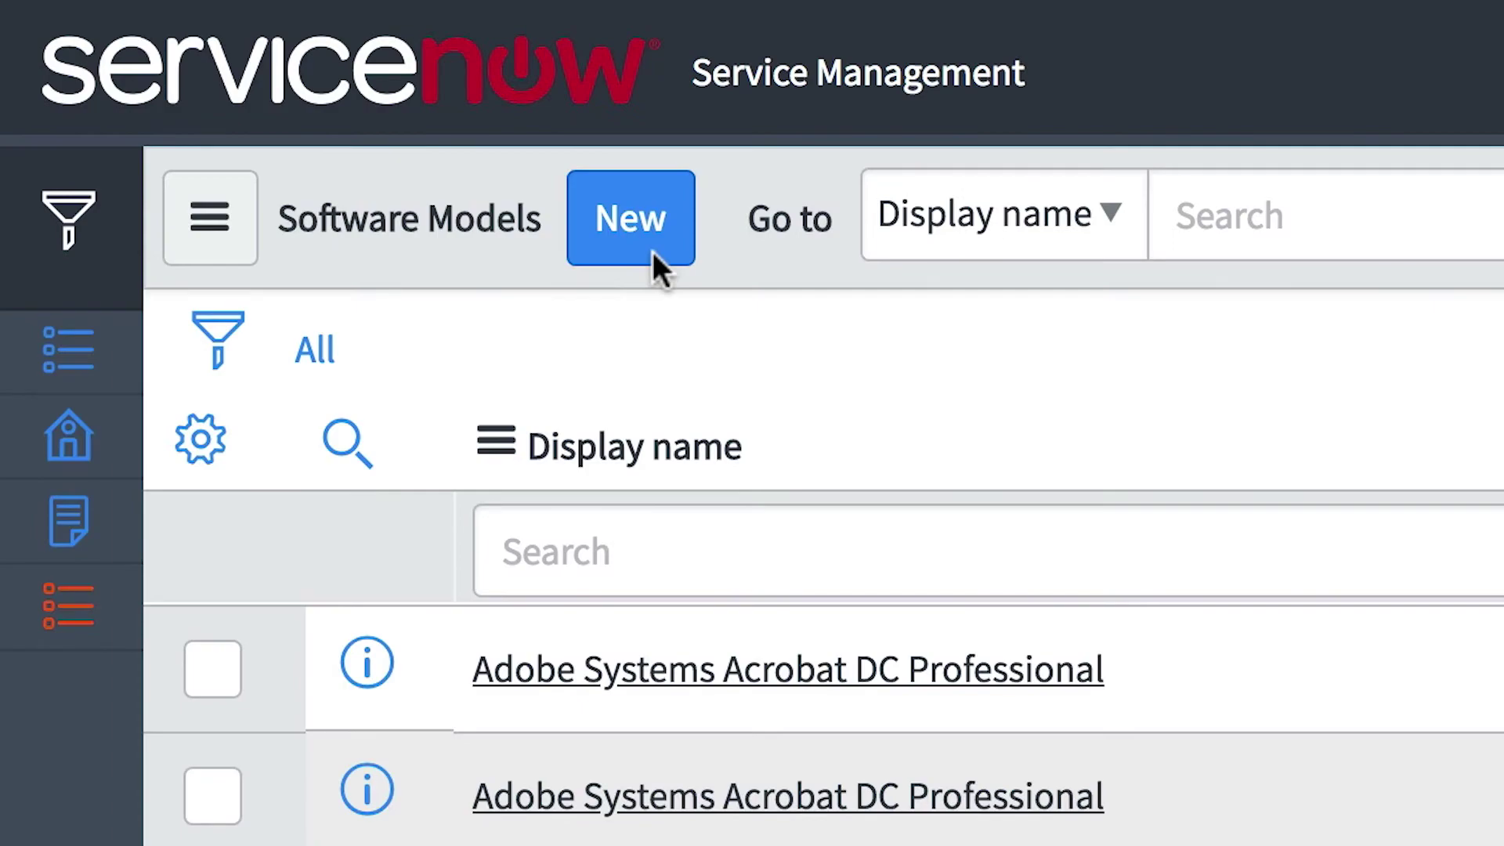
Create and save a software model with publisher Microsoft, product Windows Server and discovery map DMAP0010374
{"action": "left_click", "coordinate": [655, 253]}
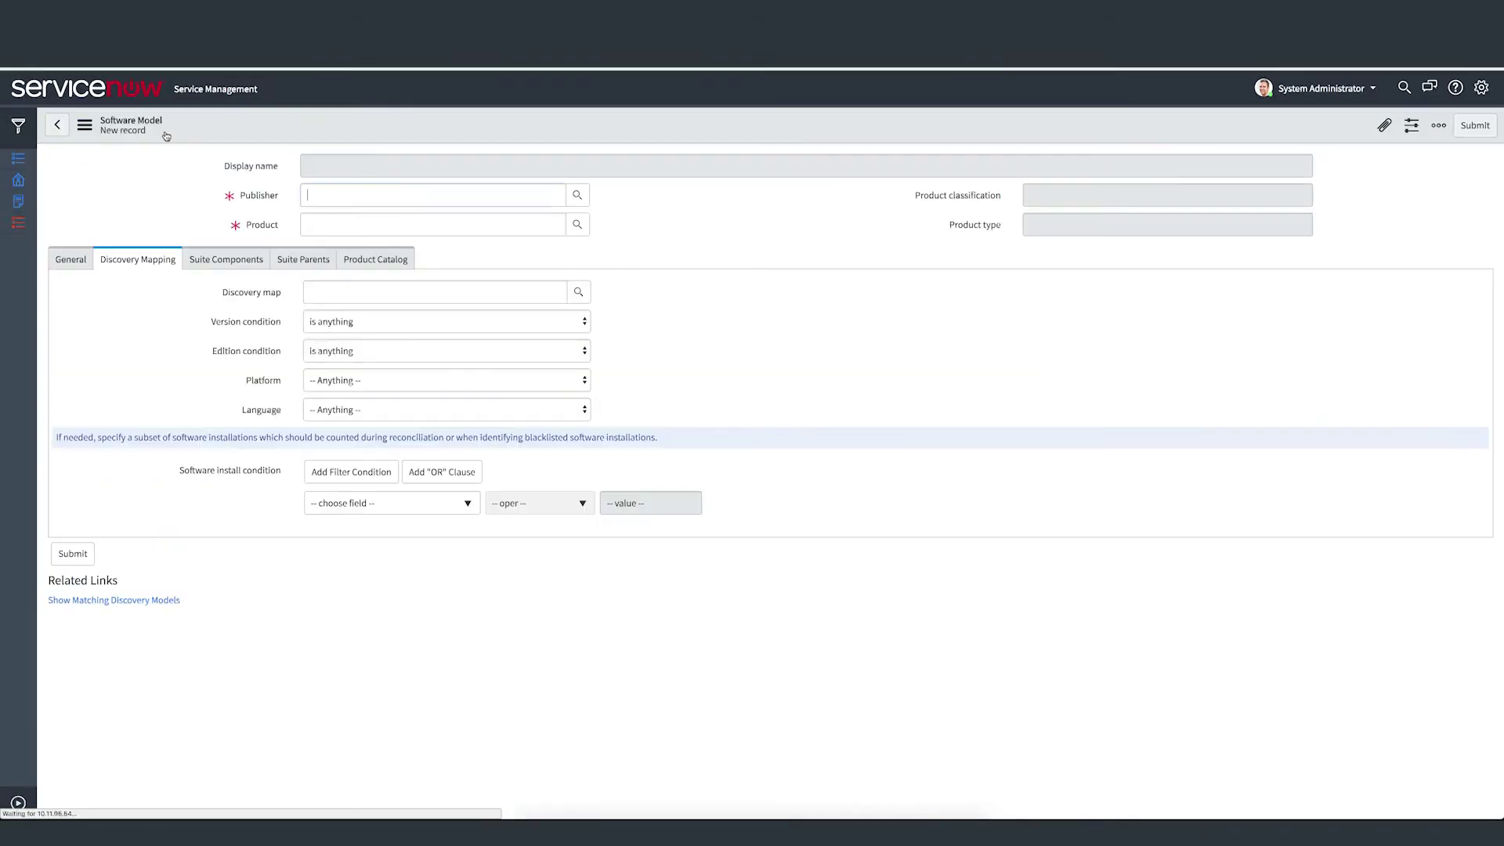
{"action": "left_click", "coordinate": [323, 225]}
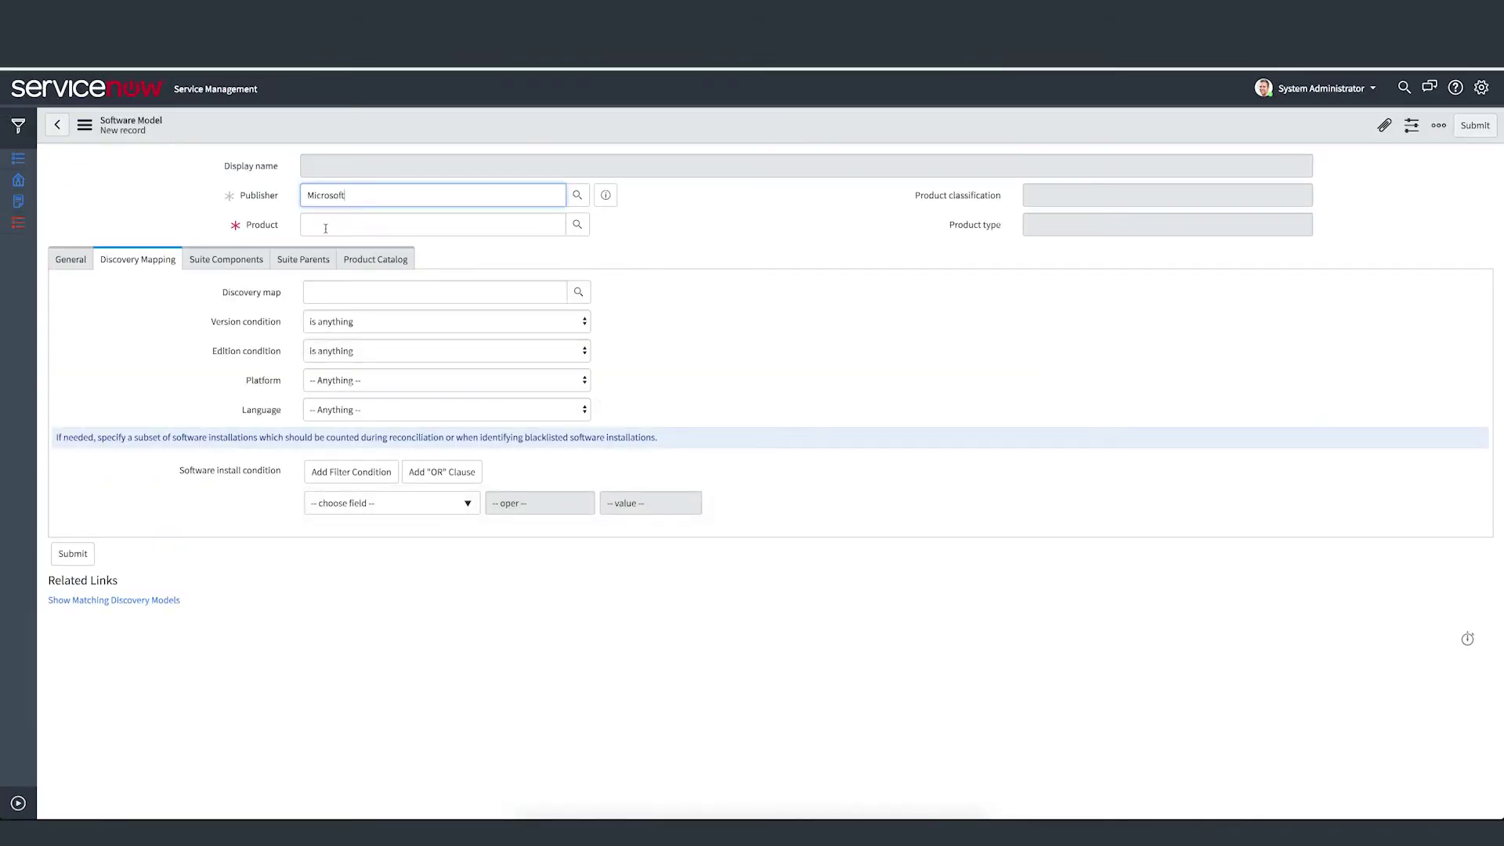
{"action": "left_click", "coordinate": [326, 228]}
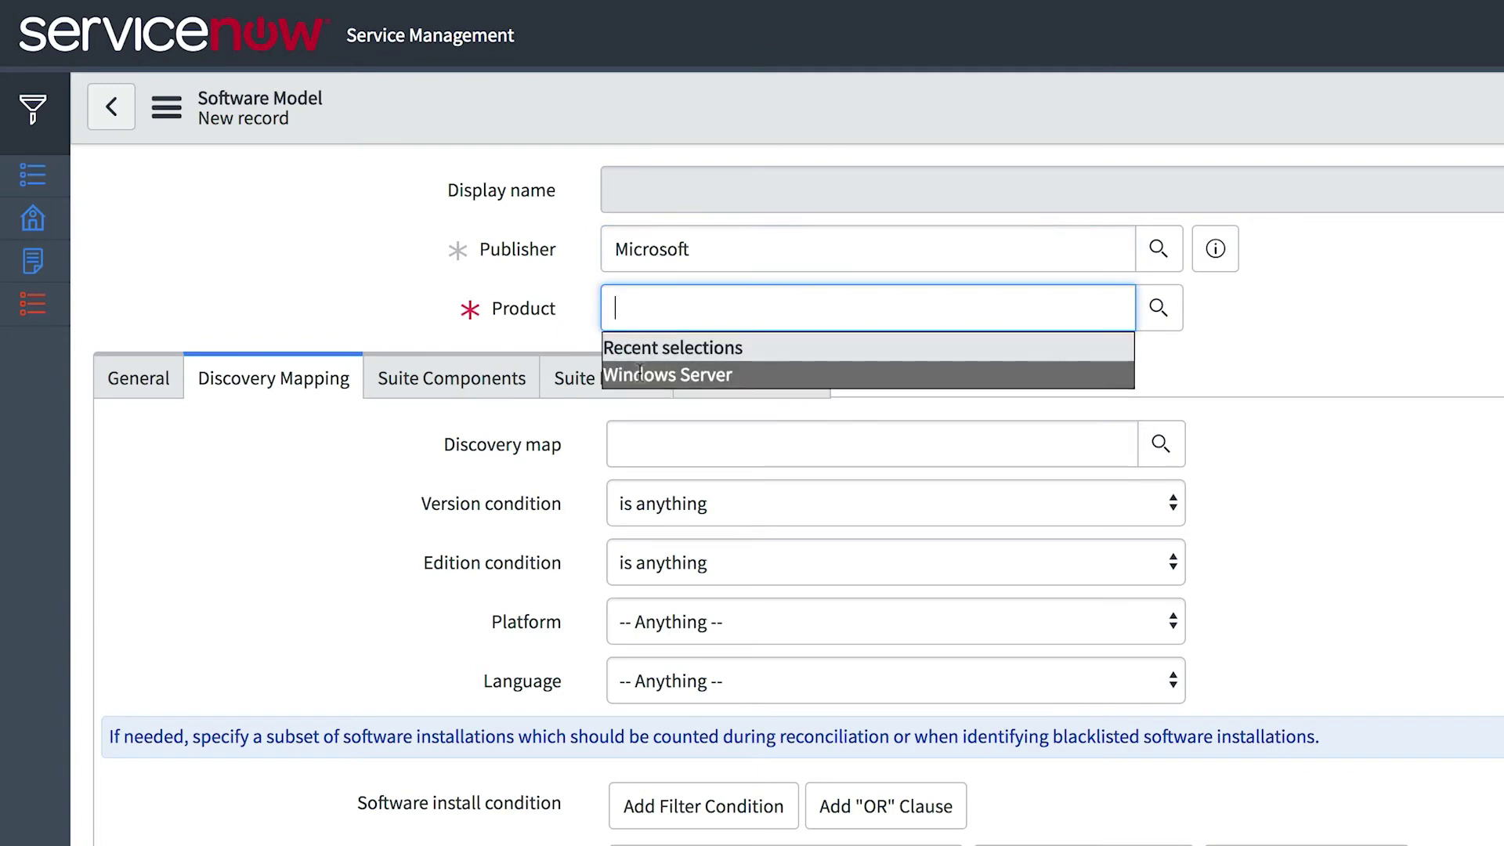
{"action": "left_click", "coordinate": [638, 375]}
{"action": "left_click", "coordinate": [718, 462]}
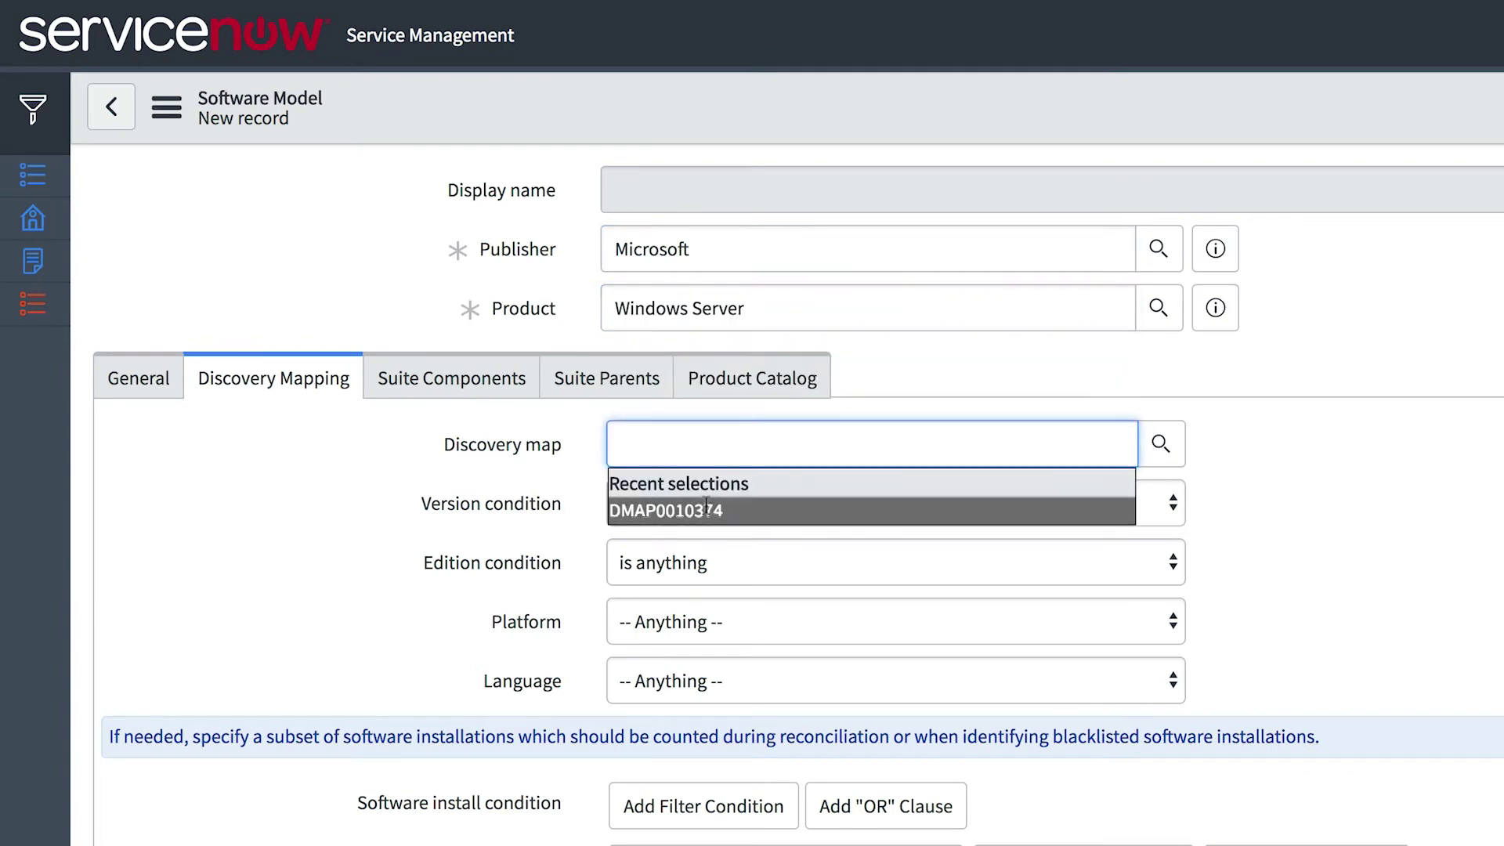
{"action": "left_click", "coordinate": [678, 507]}
{"action": "right_click", "coordinate": [743, 110]}
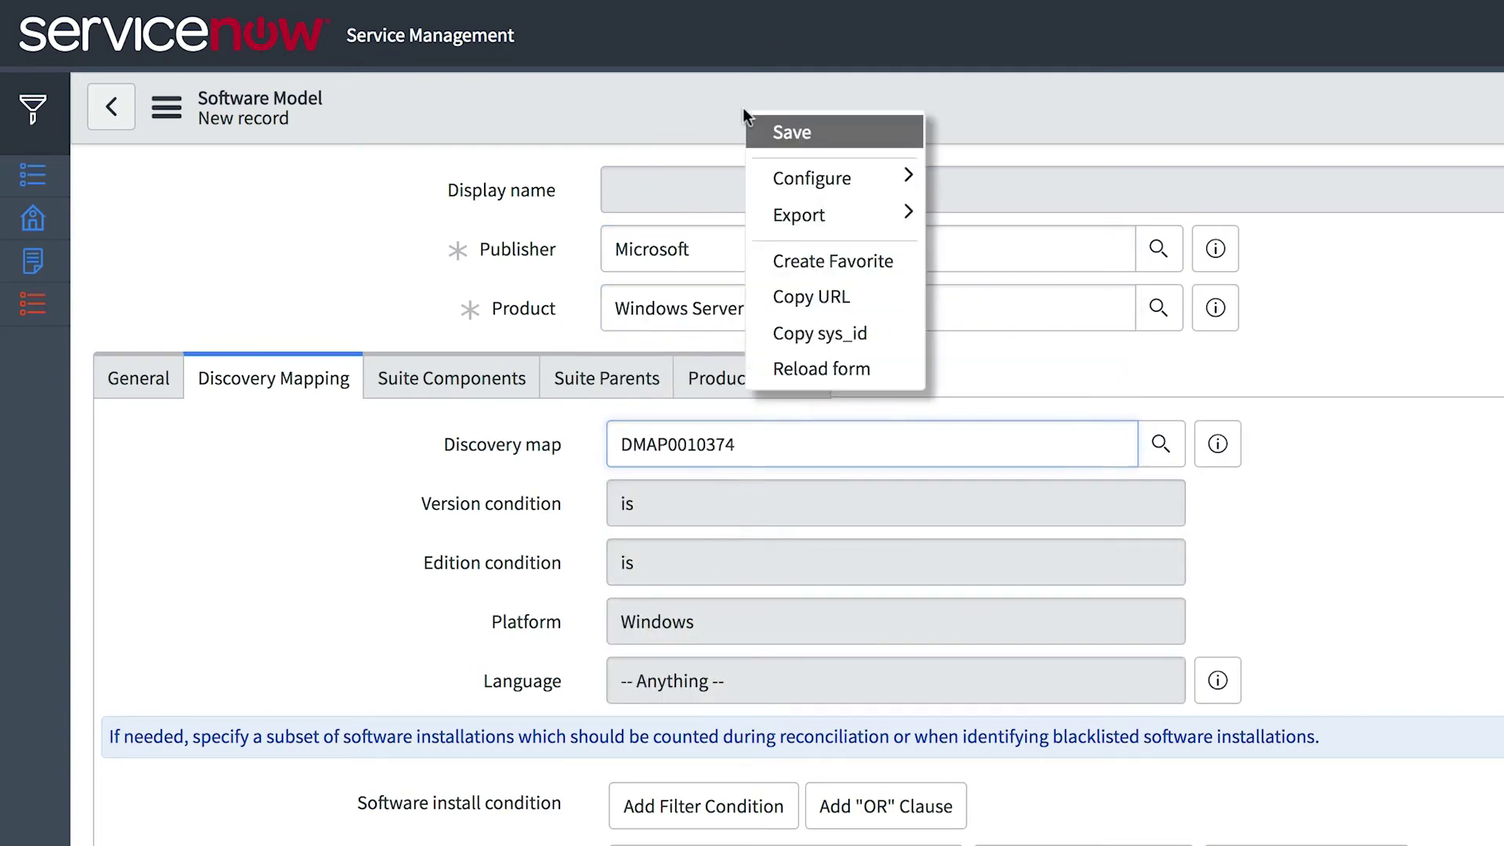
{"action": "left_click", "coordinate": [779, 130]}
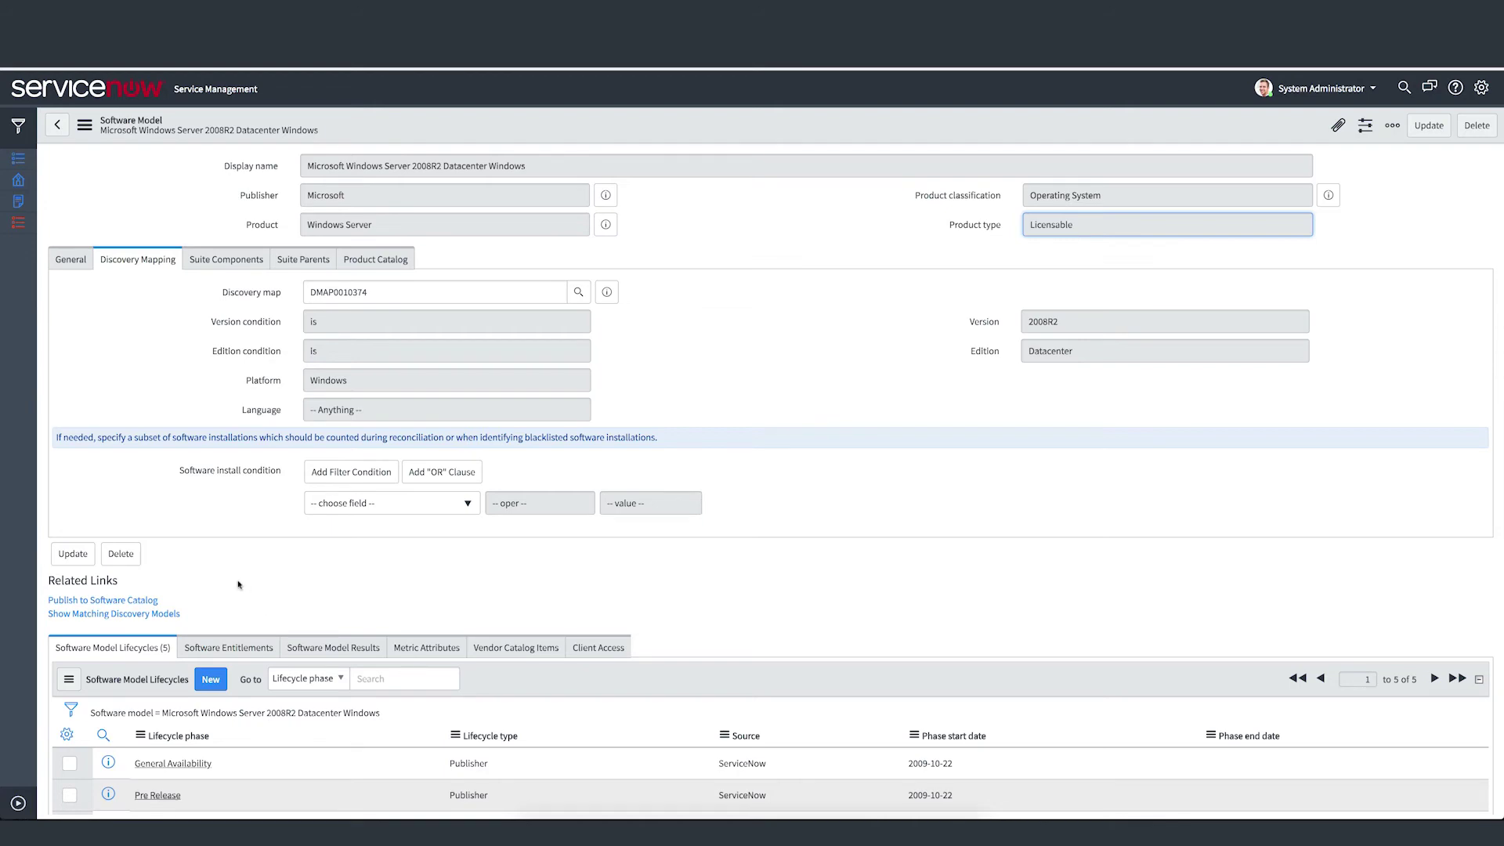
Review the software model's lifecycle phases and open the lifecycle timeline's options for creating a demand or project
{"action": "scroll", "coordinate": [243, 587], "scroll_direction": "down", "scroll_amount": 2}
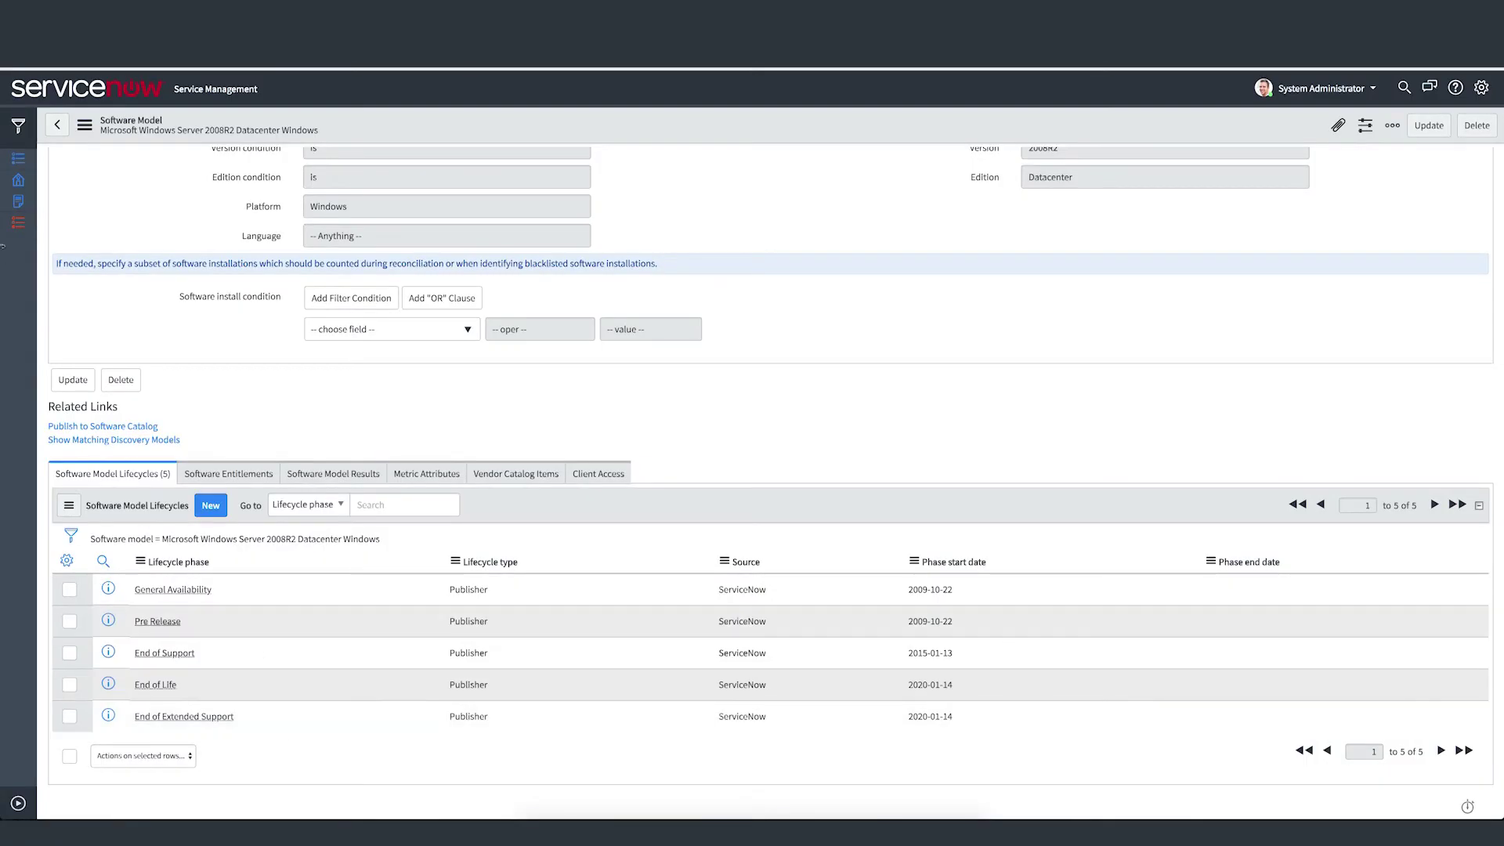
{"action": "left_click", "coordinate": [17, 180]}
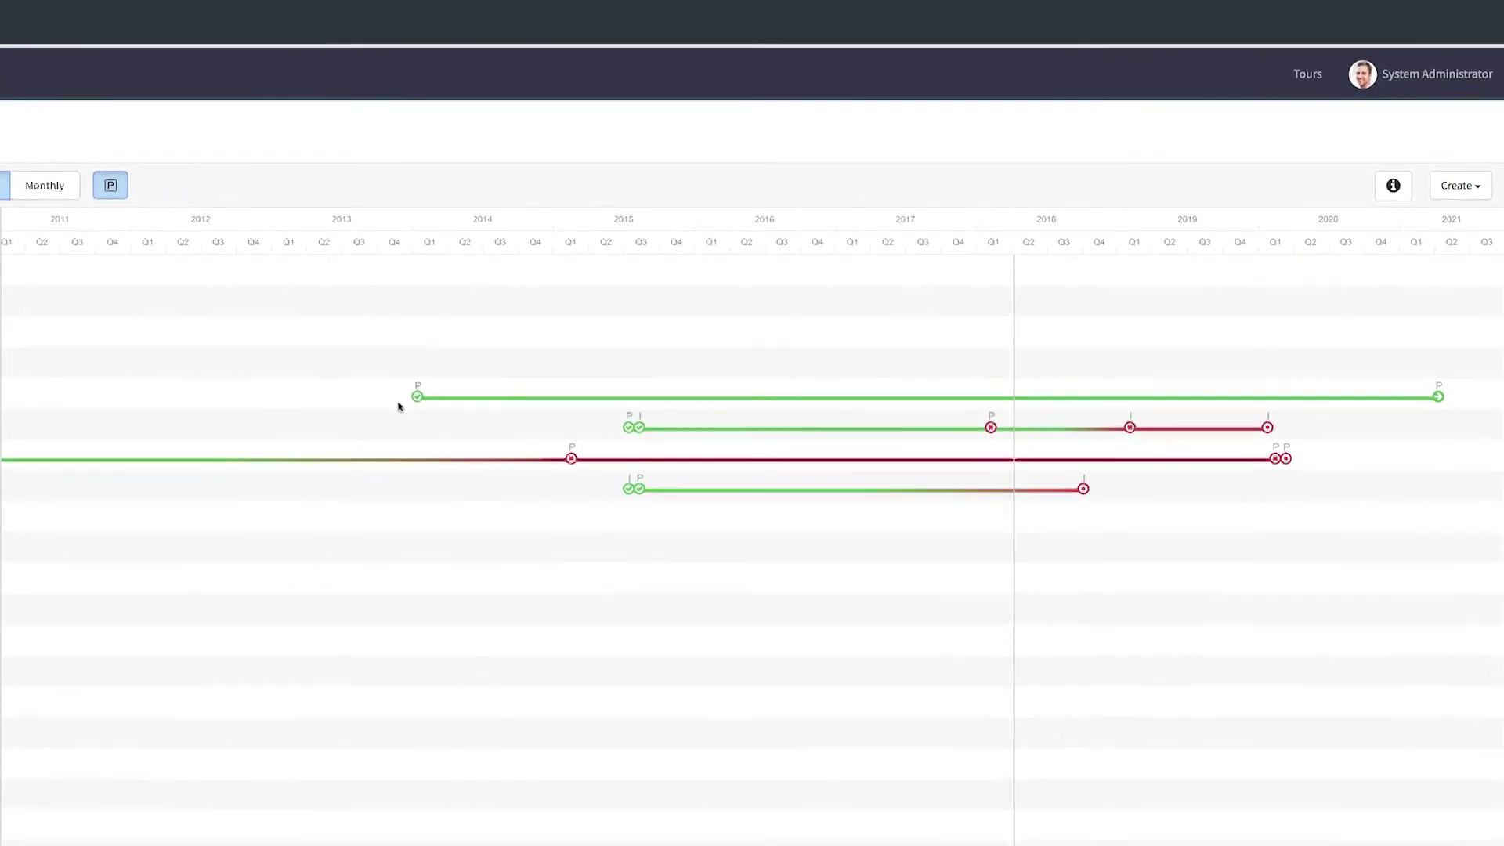
{"action": "left_click", "coordinate": [1349, 272]}
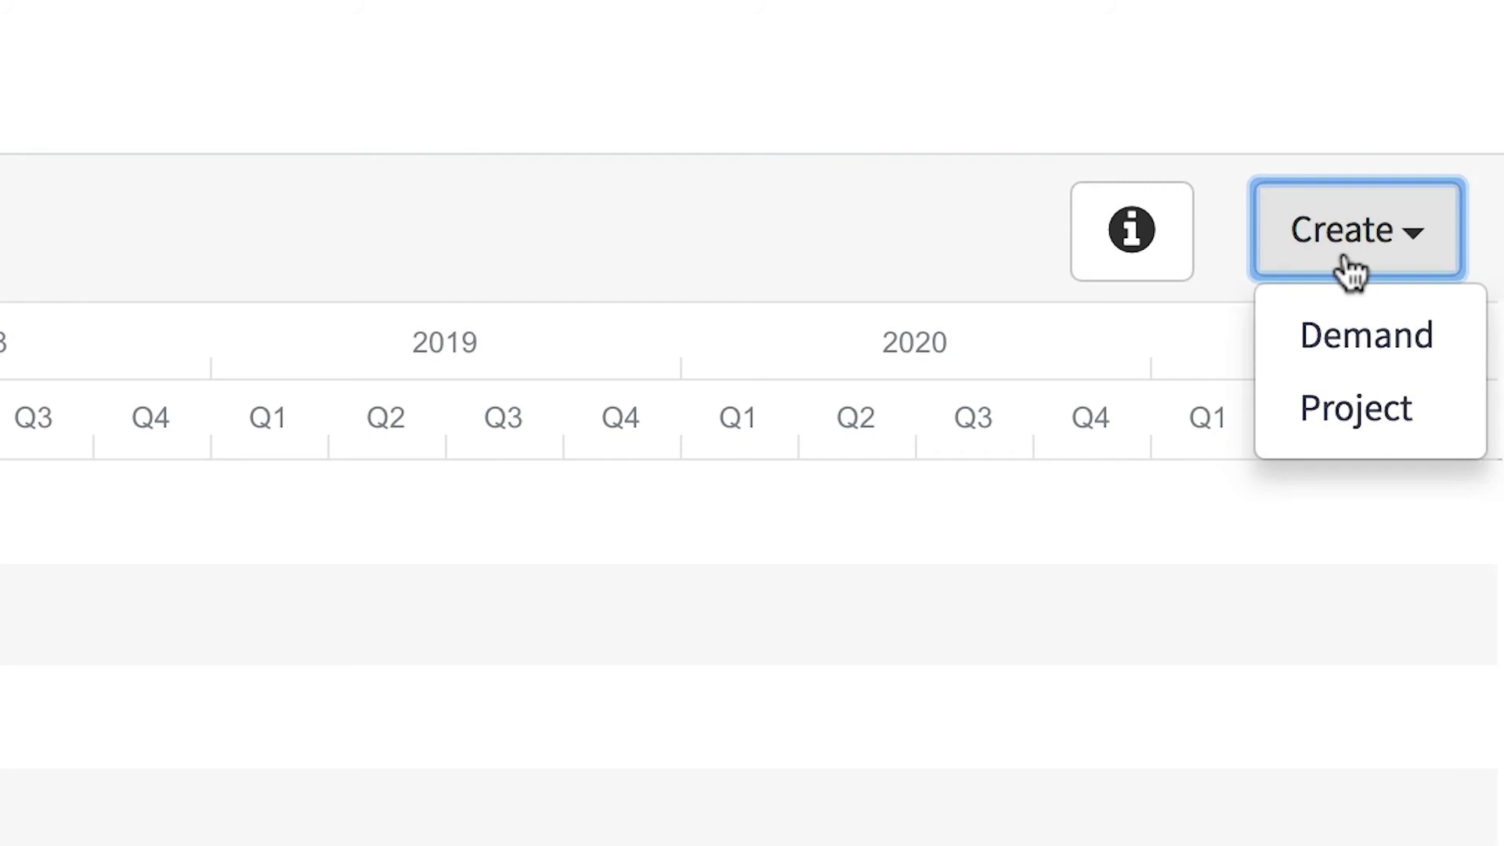